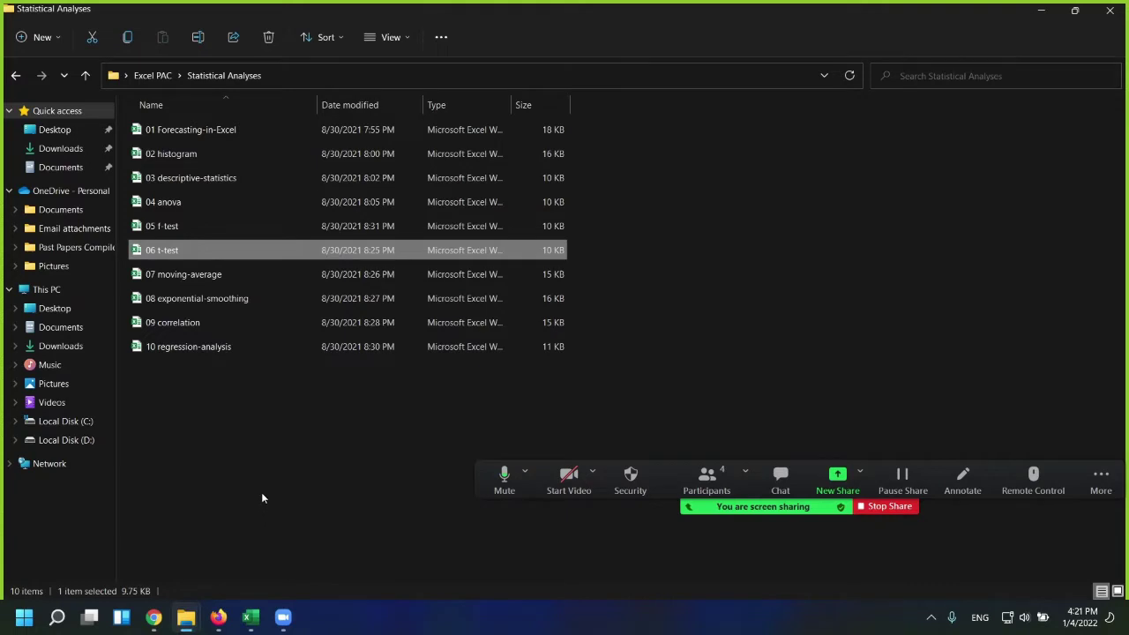
- Open the 04 anova workbook from the Statistical Analyses folder and enable editing
click(196, 204)
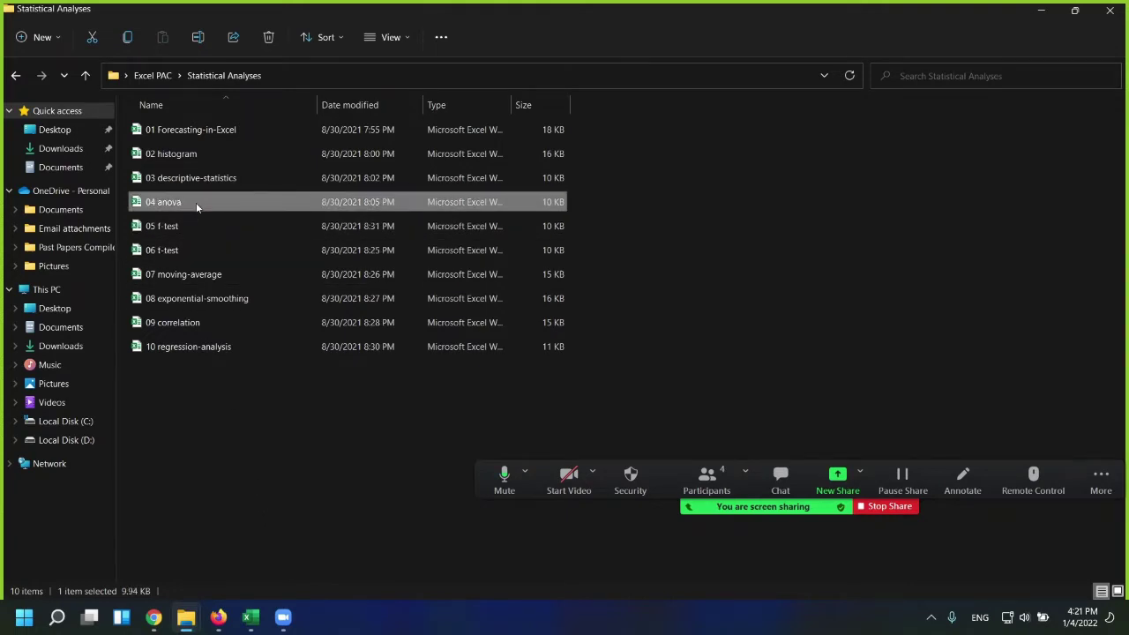
double_click(196, 204)
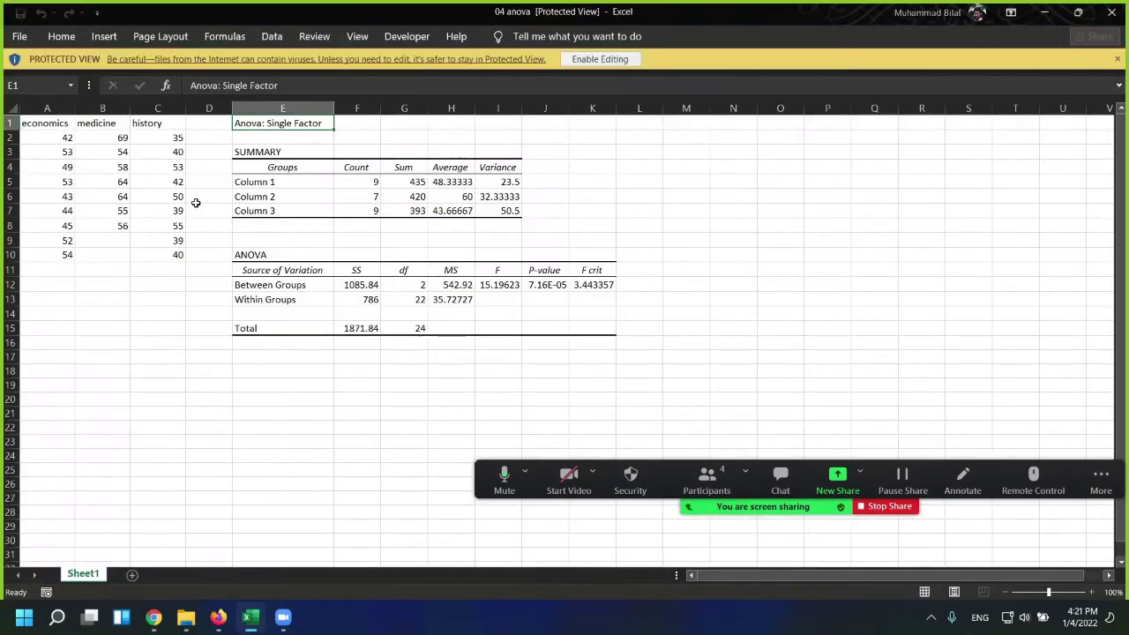
click(589, 59)
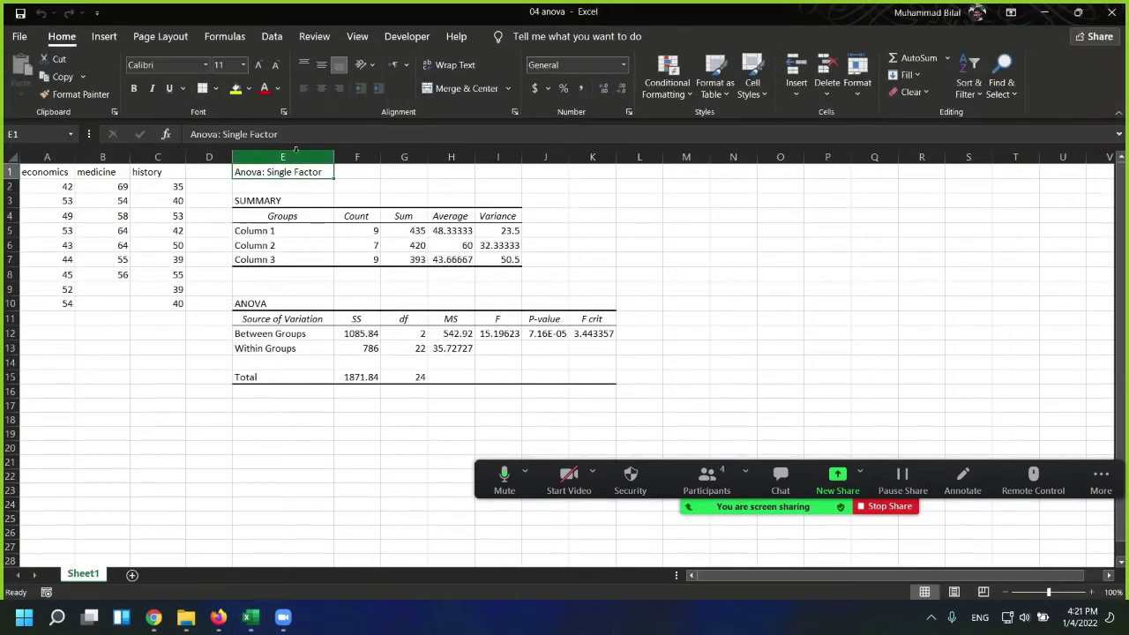
- Delete columns E through M, which hold the existing ANOVA output
drag(294, 154, 710, 156)
right_click(637, 163)
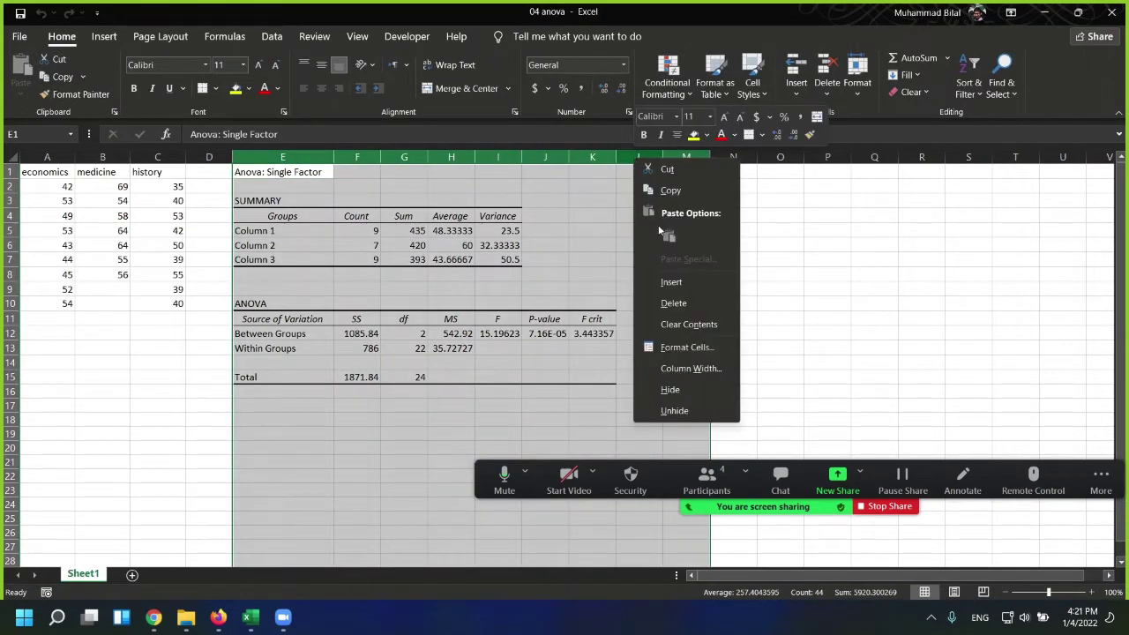
click(680, 304)
click(615, 273)
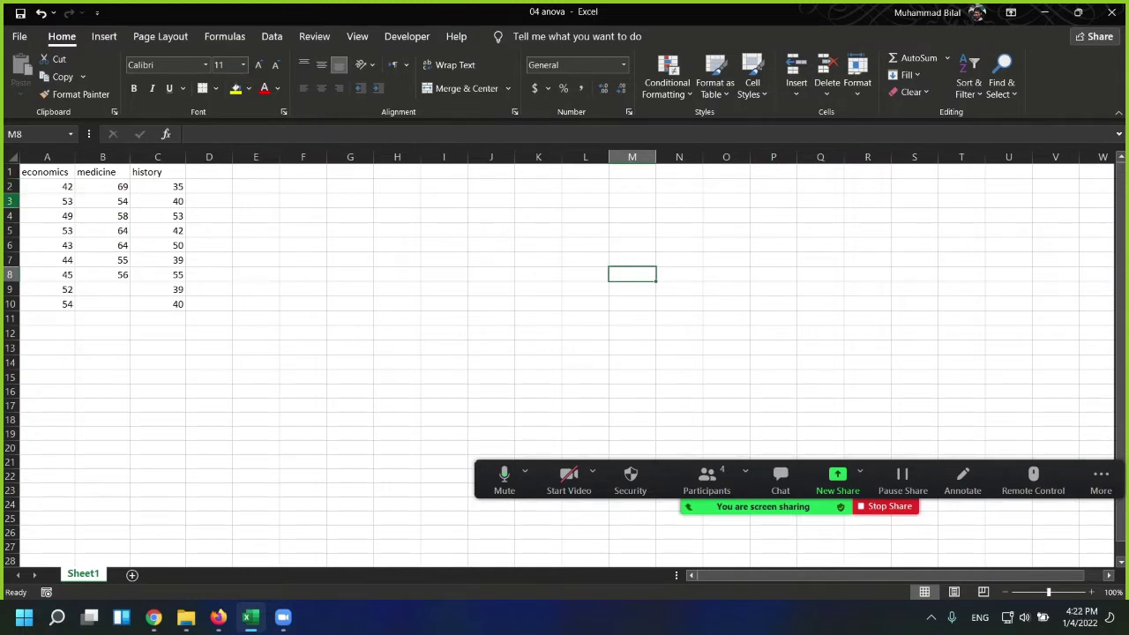
- Highlight the economics, medicine and history scores in A1:C10 and show the data tools
click(46, 172)
drag(46, 172, 149, 306)
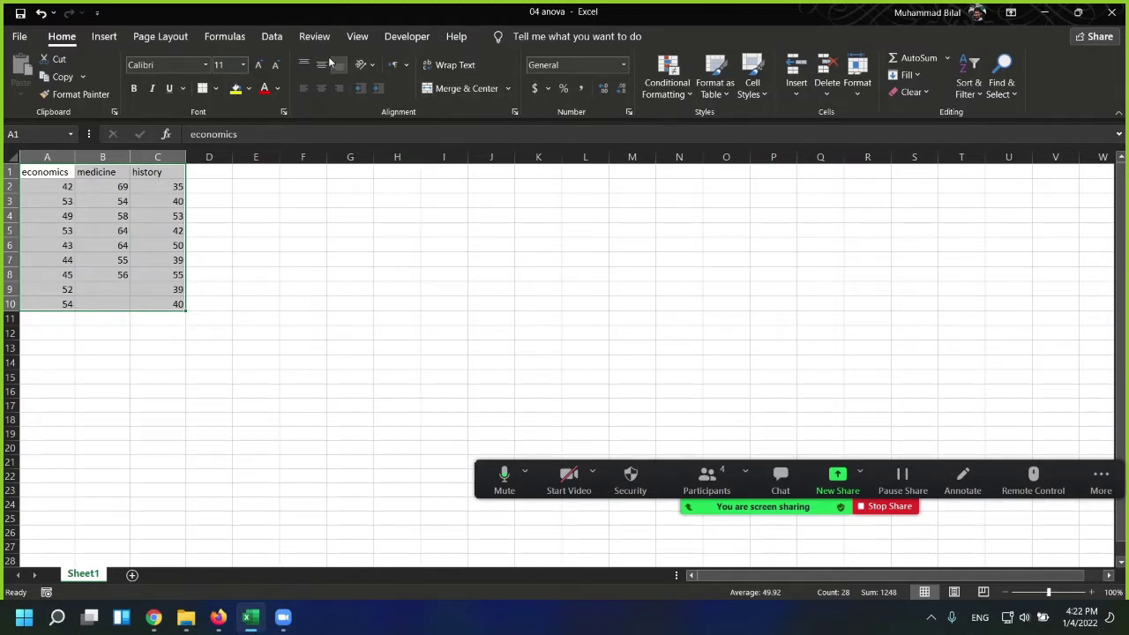
click(280, 39)
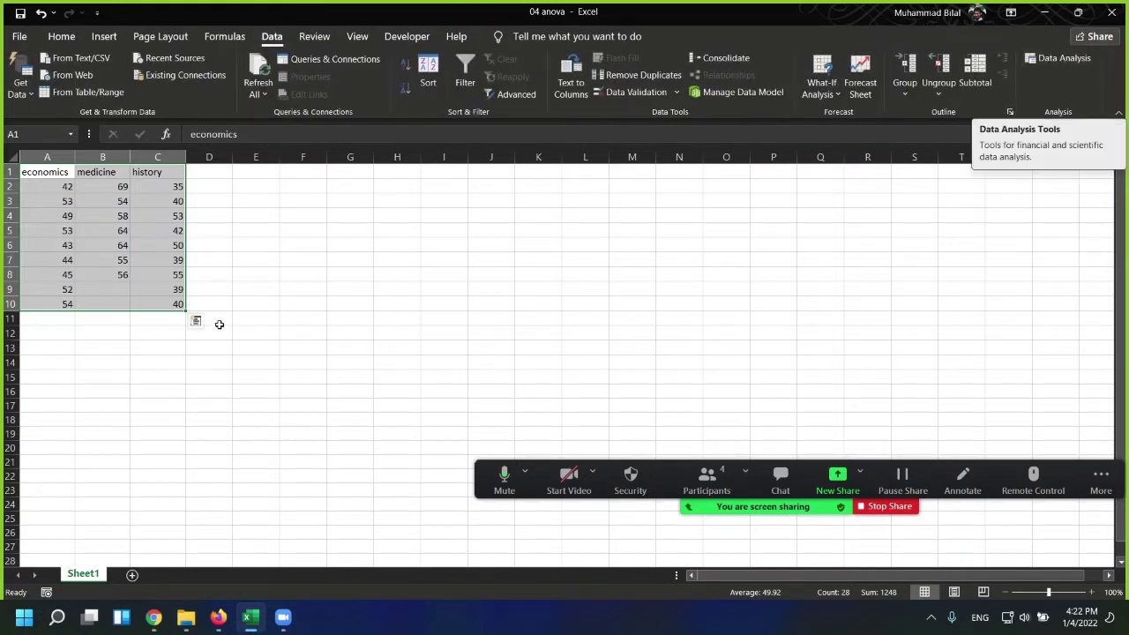
- Calculate the average of the economics scores A2:A10 in cell A14
click(51, 370)
text(=a)
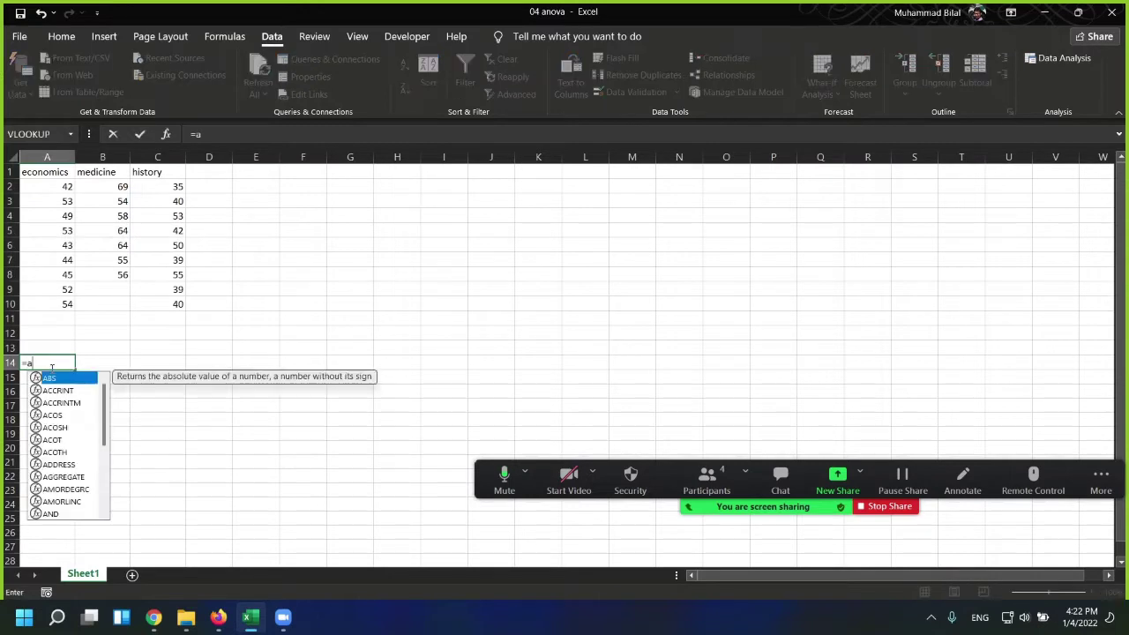
text(verage()
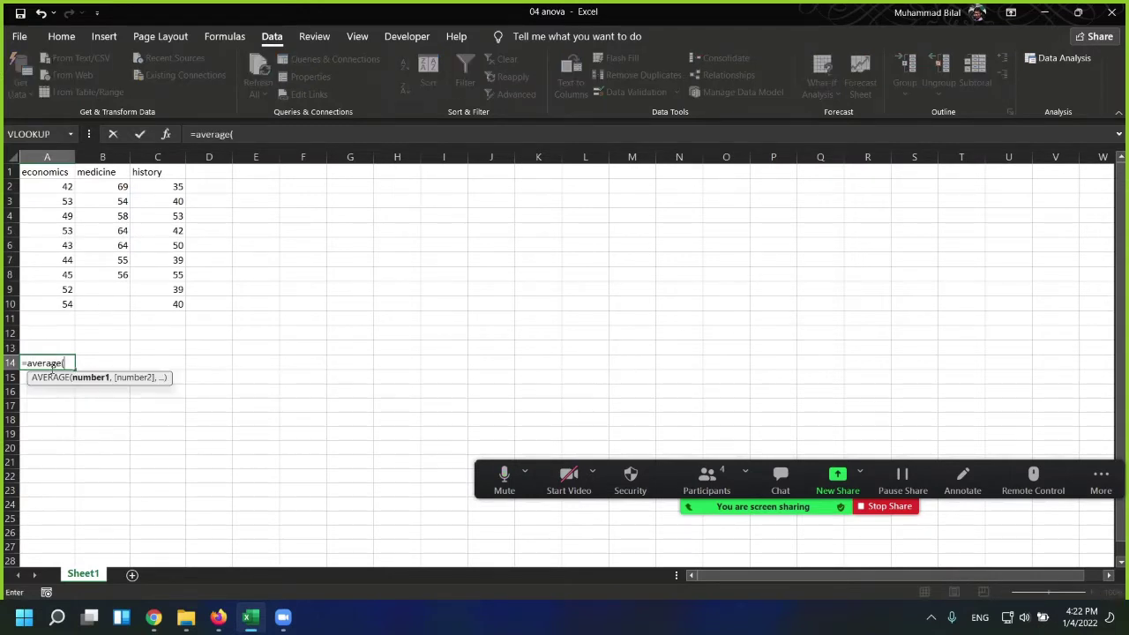
key(Up)
key(Up)
key(Up)
key(Up)
key(shift+Up)
key(shift+Up)
key(shift+Up)
key(shift+Up)
key(shift+Up)
key(shift+Up)
key(shift+Up)
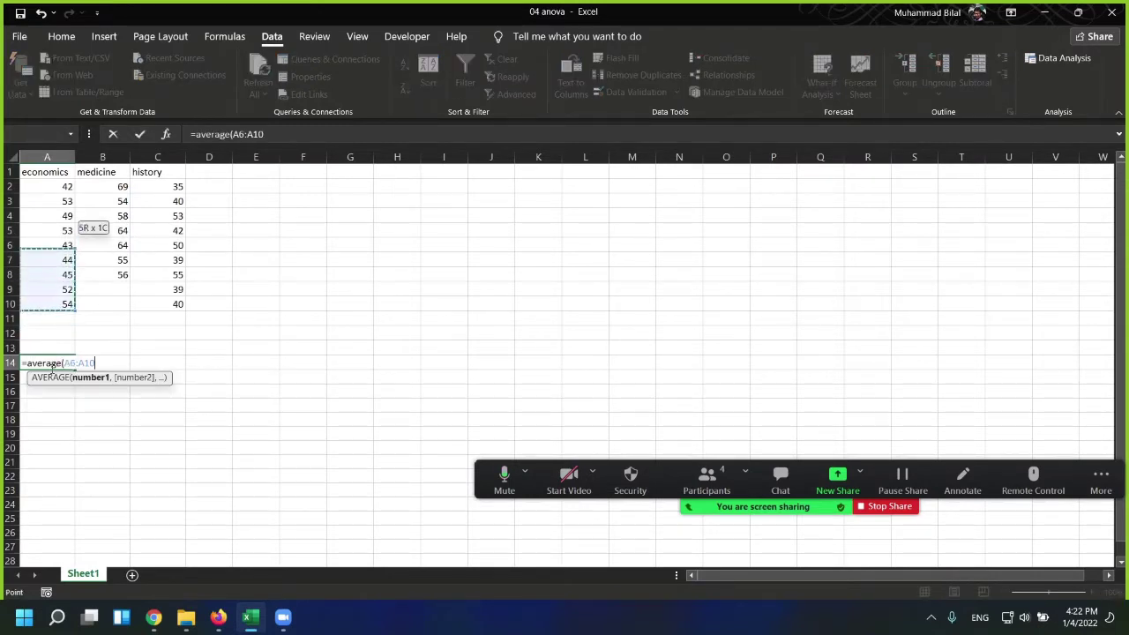
key(shift+Up)
text())
key(Return)
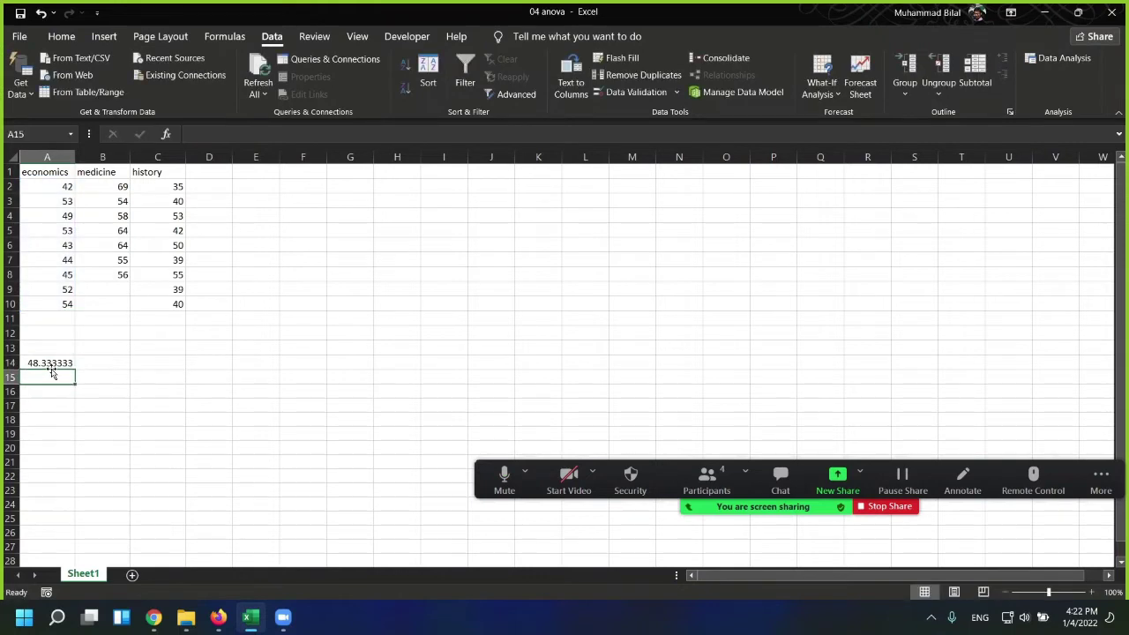
- Copy the average formula from A14 into B14 and C14 for medicine and history
click(50, 367)
key(ctrl+c)
key(Right)
key(ctrl+v)
key(Right)
key(ctrl+v)
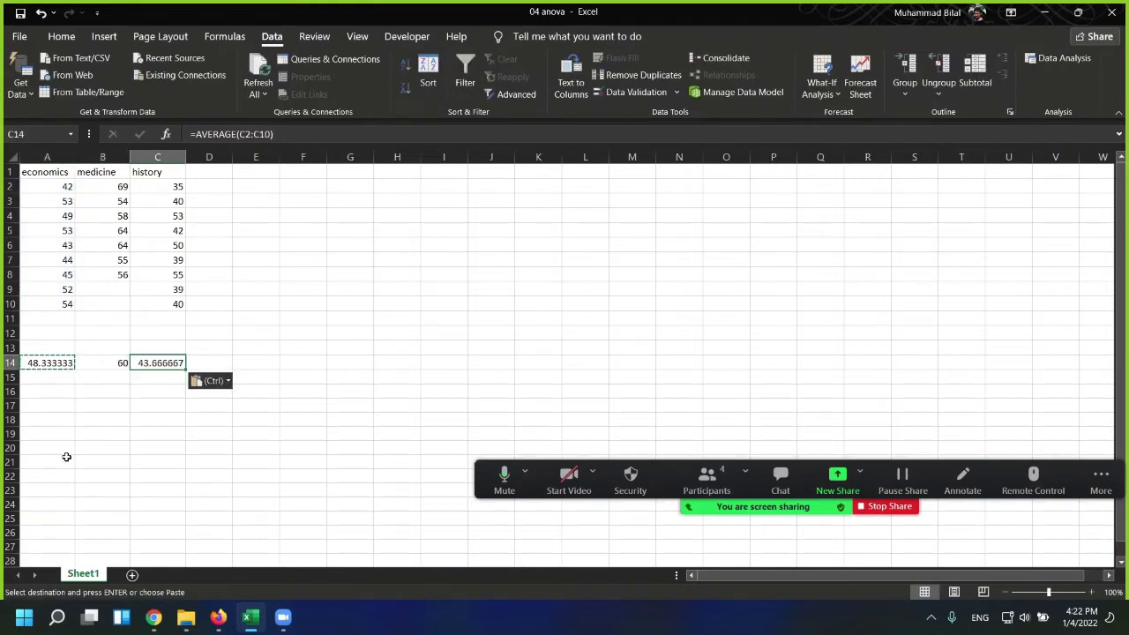
- Start the Anova: Single Factor analysis with input range A1:C10, grouped by columns, with labels in the first row
click(45, 173)
drag(45, 173, 159, 303)
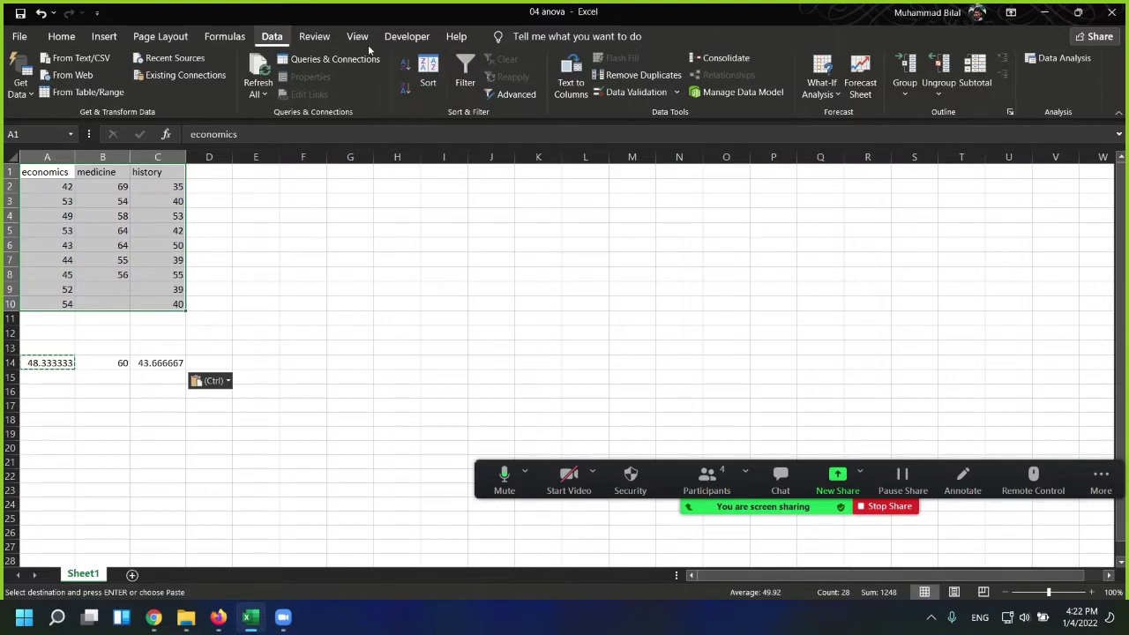
click(1053, 59)
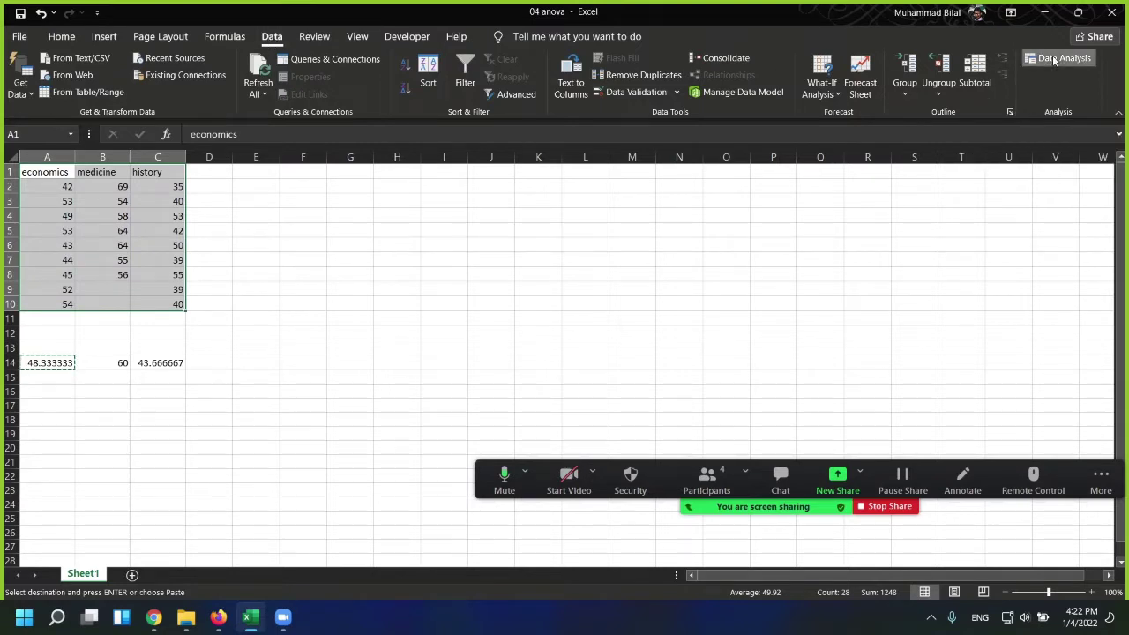
scroll(685, 278, up, 3)
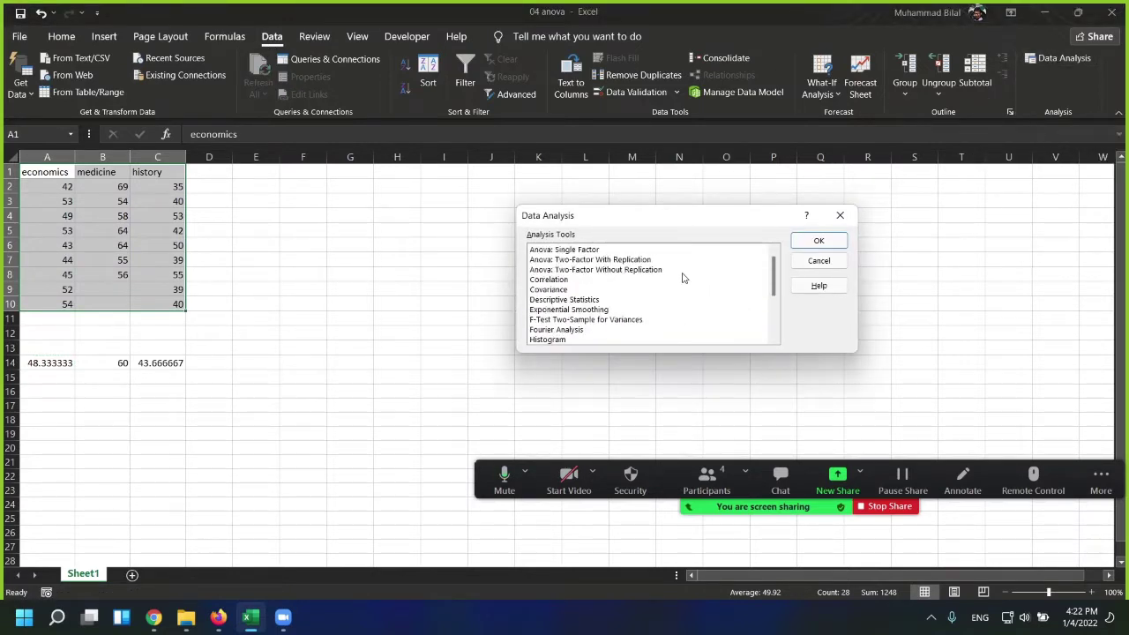
click(579, 251)
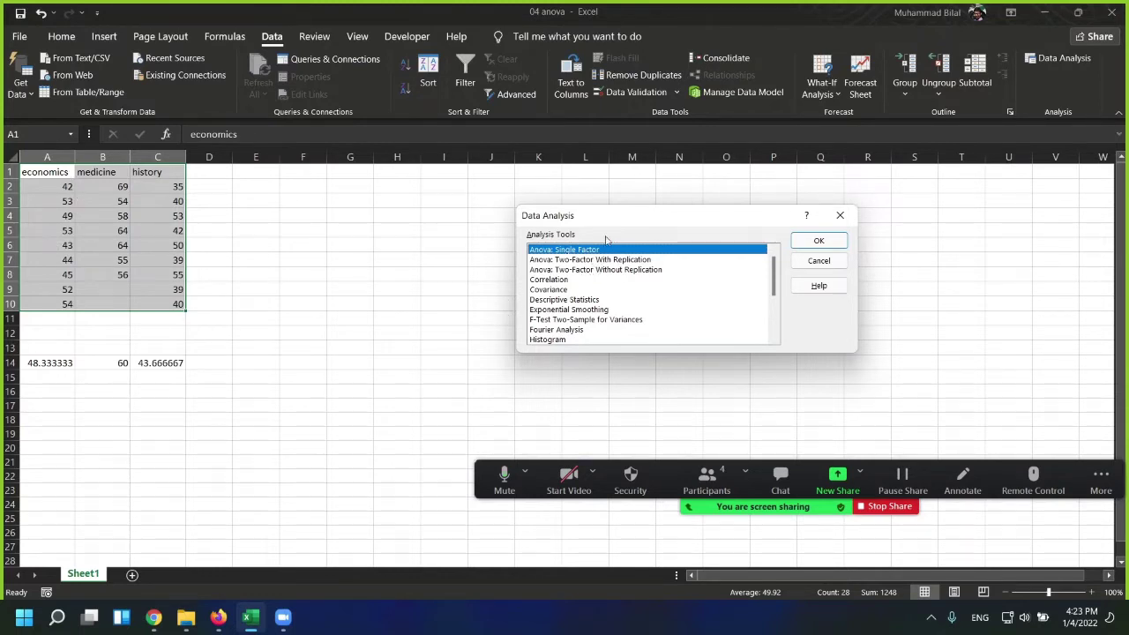
click(831, 247)
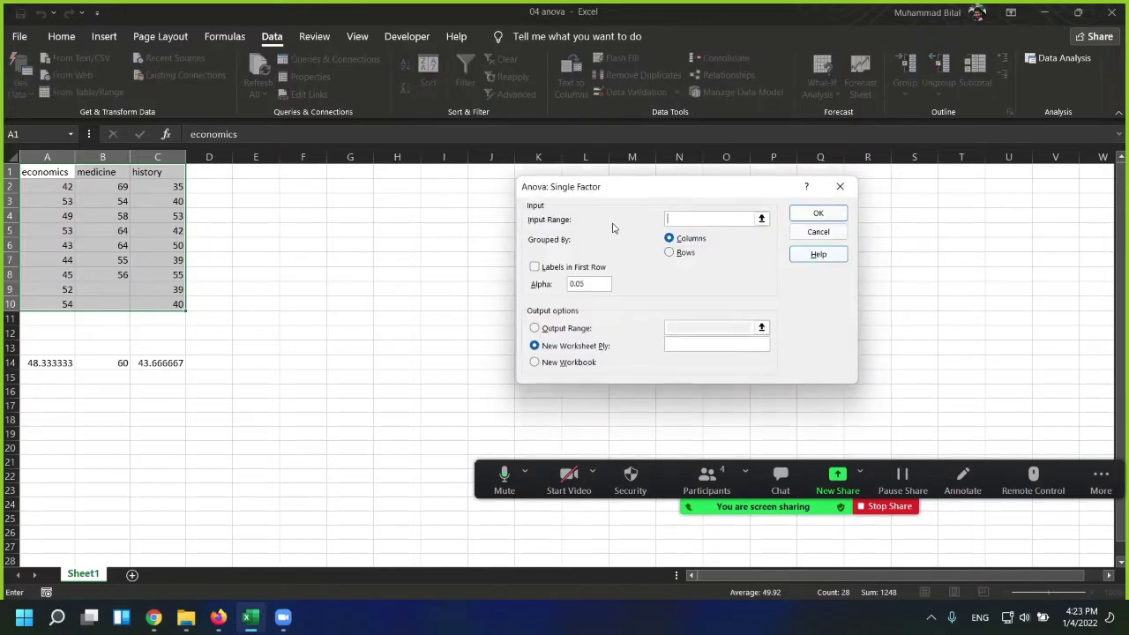
drag(36, 174, 153, 300)
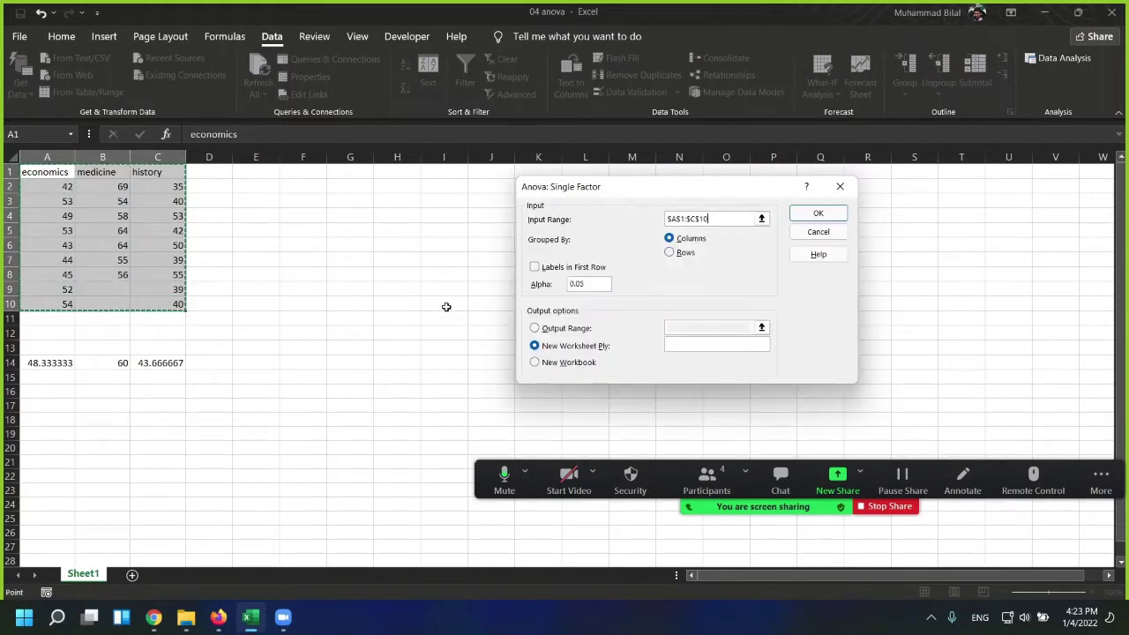
click(548, 268)
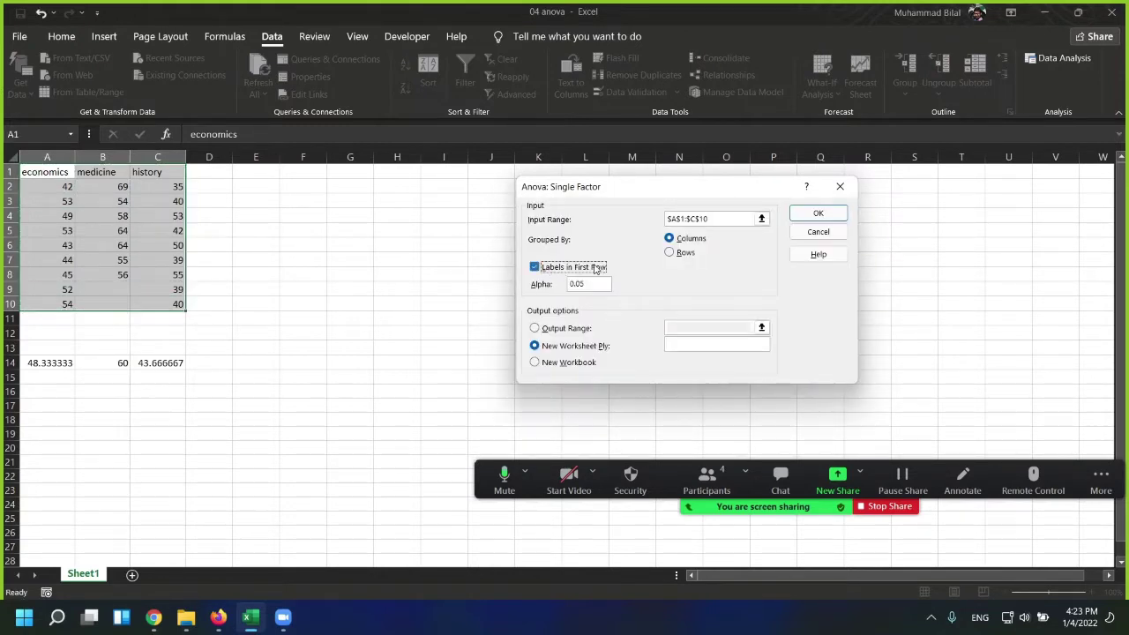
click(687, 240)
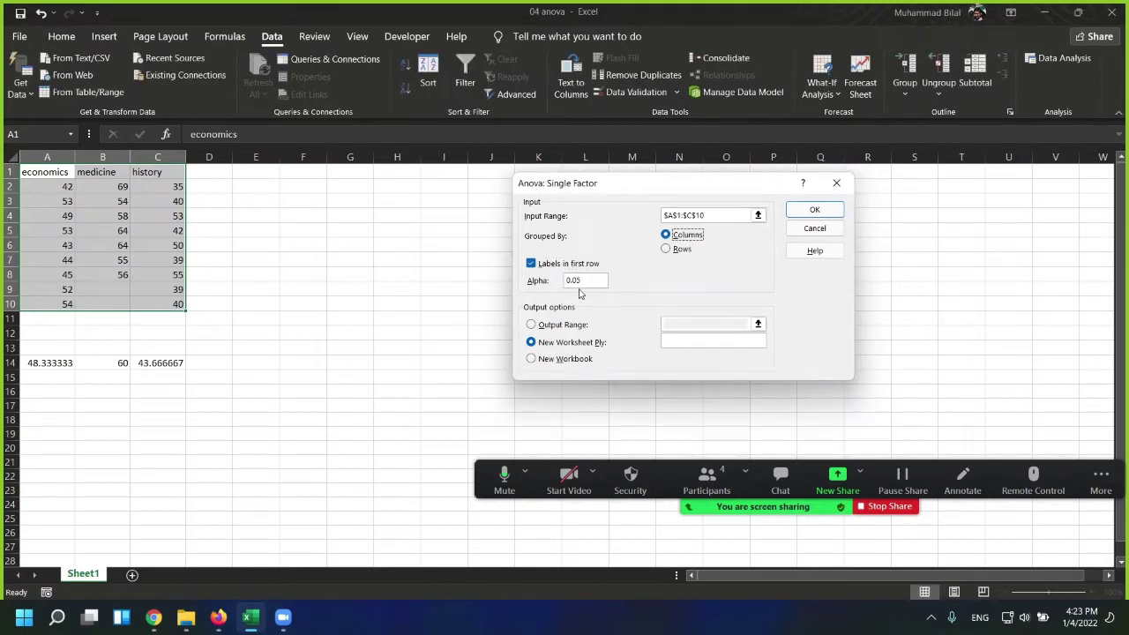
click(575, 280)
- Output the ANOVA results to the current sheet starting at H1 and widen column H to fit its labels
click(564, 326)
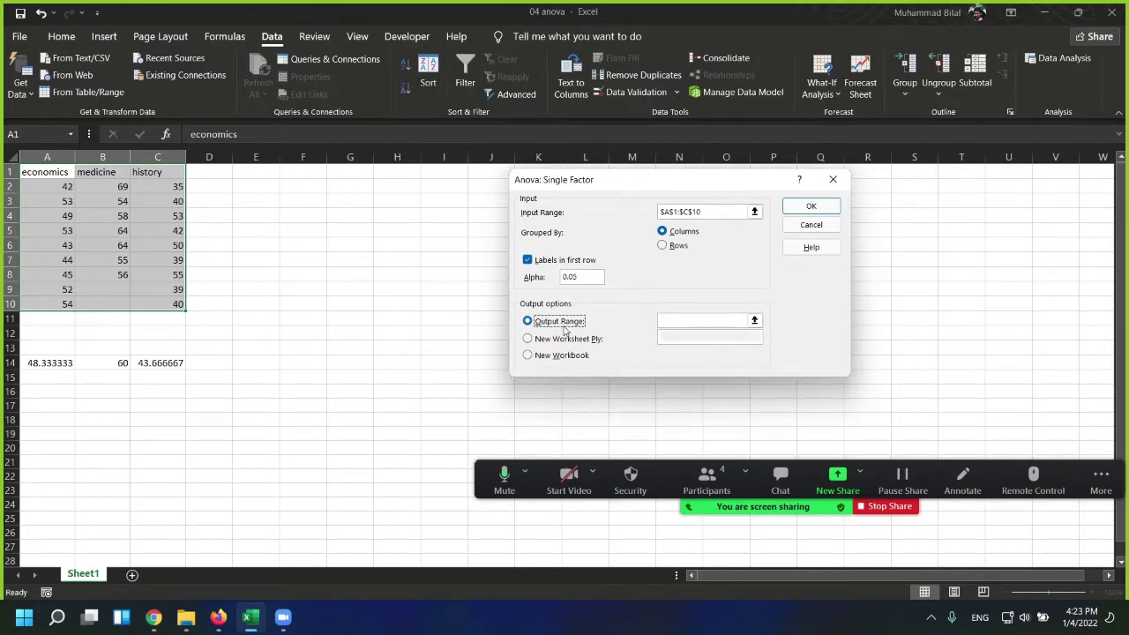
click(687, 323)
click(389, 174)
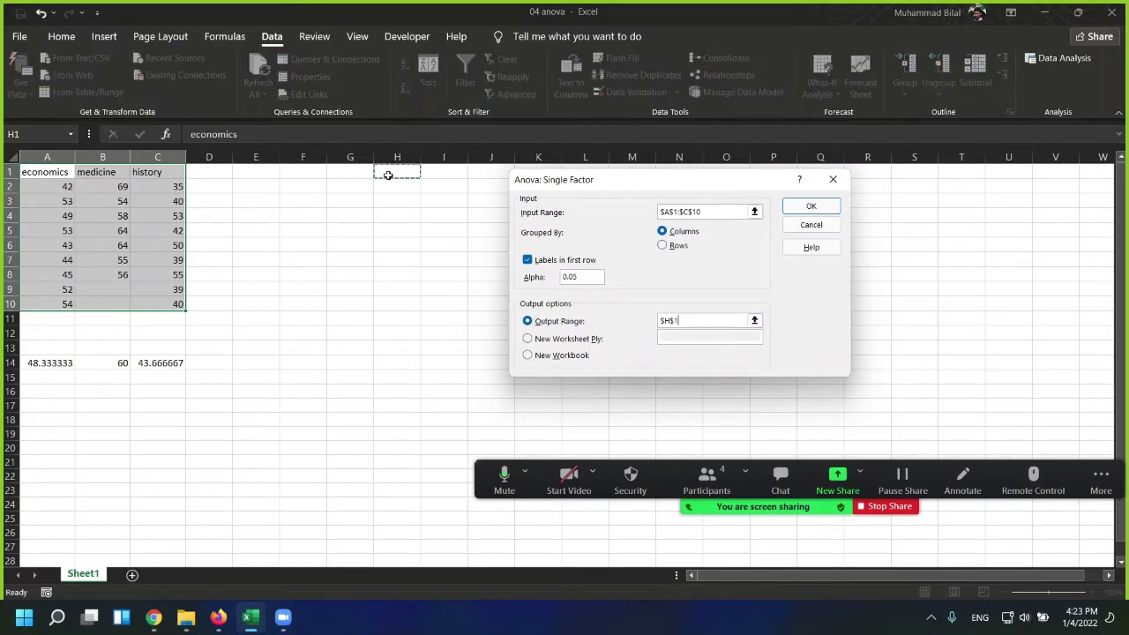
click(800, 208)
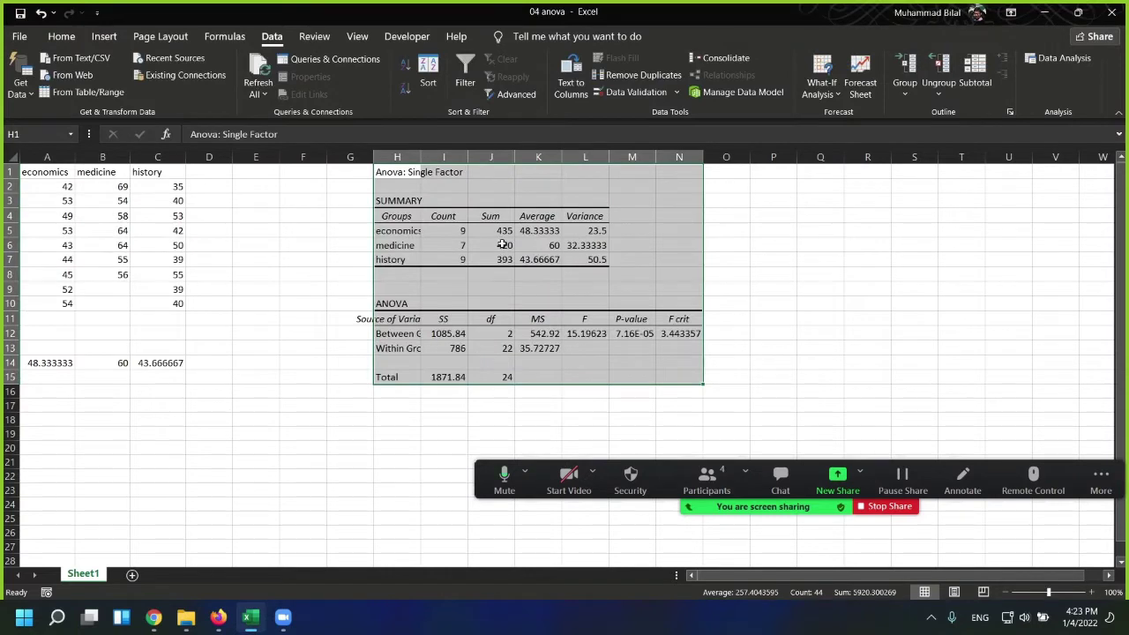
drag(420, 150, 471, 150)
click(694, 287)
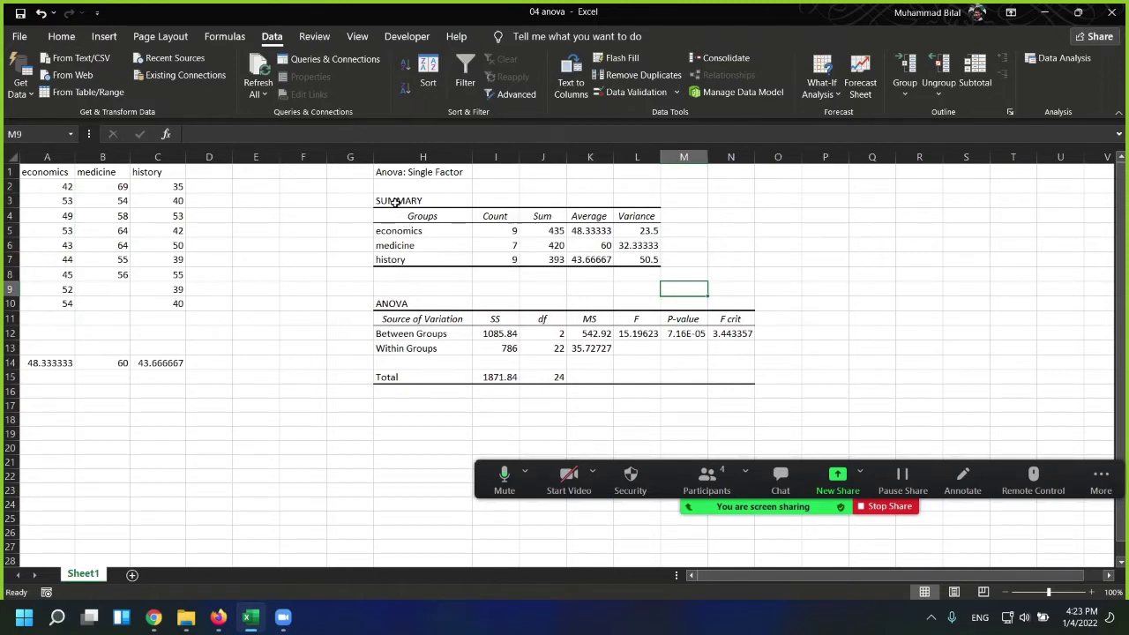
- Examine the count, sum, average and variance of each group in the SUMMARY table
drag(395, 203, 624, 270)
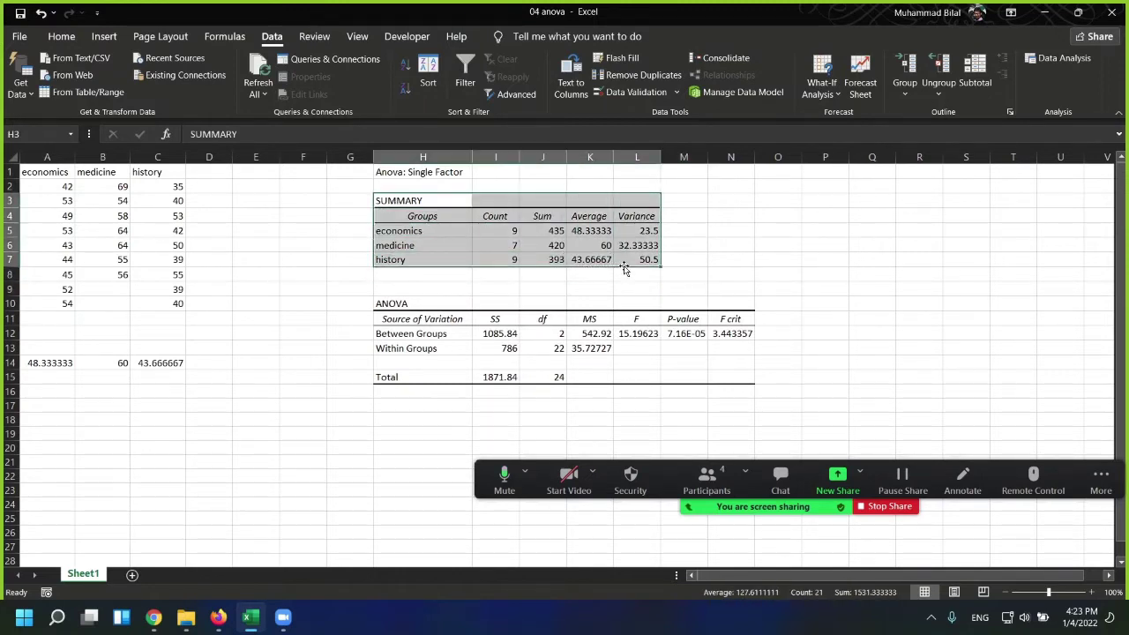
drag(498, 216, 510, 261)
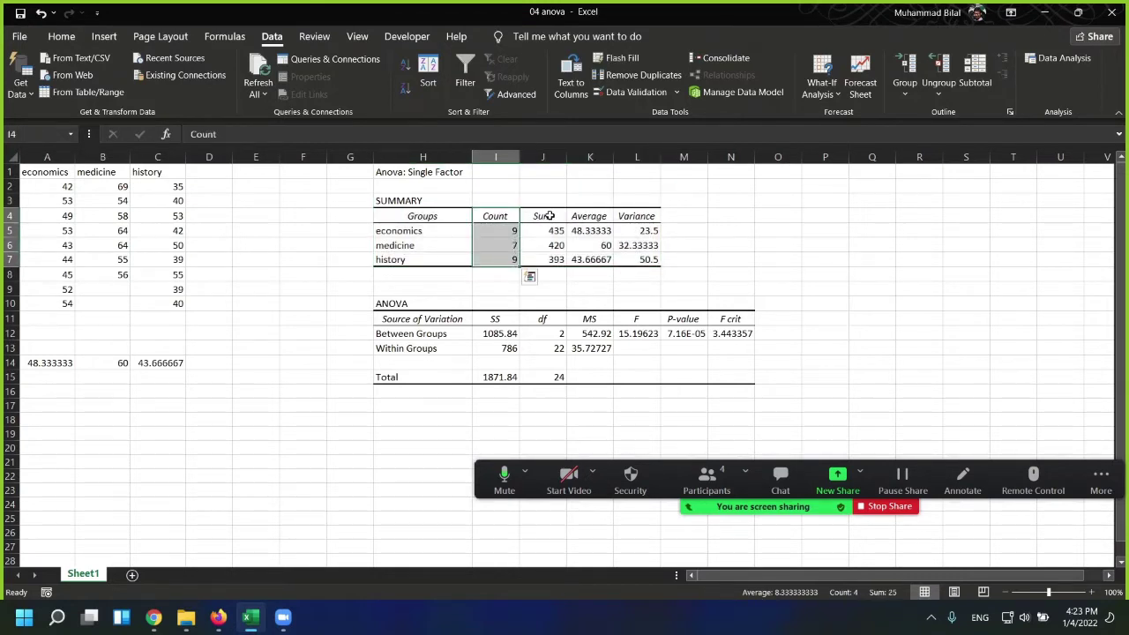
click(548, 216)
click(607, 219)
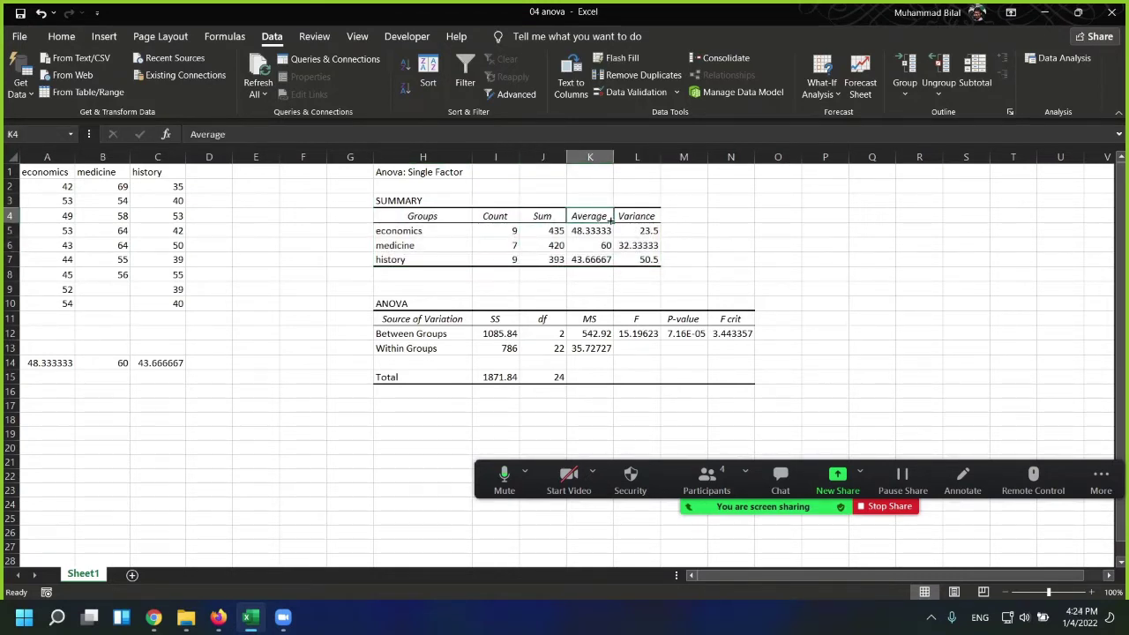
click(642, 216)
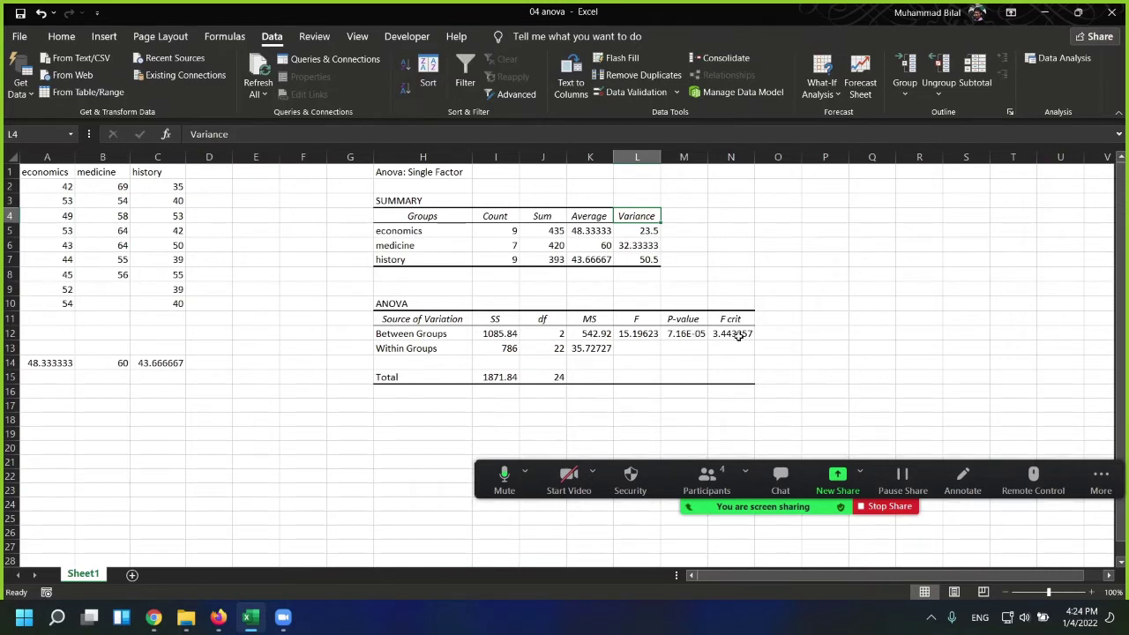
- Widen column M and inspect the full P-value in M12 without changing it
drag(707, 157, 745, 157)
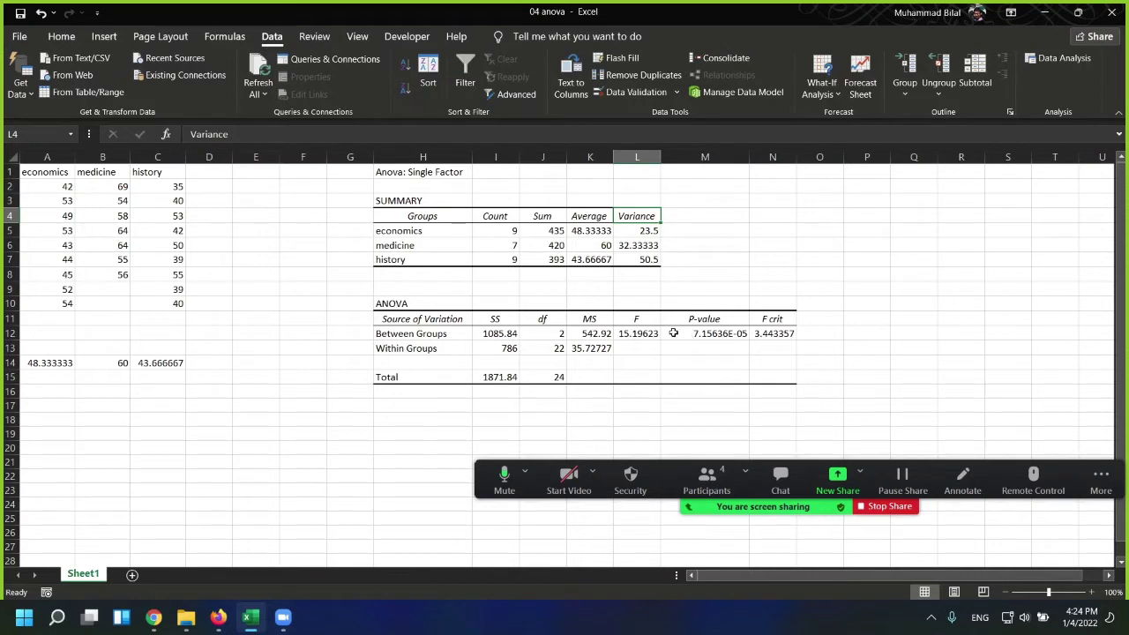
drag(688, 320, 681, 332)
double_click(712, 335)
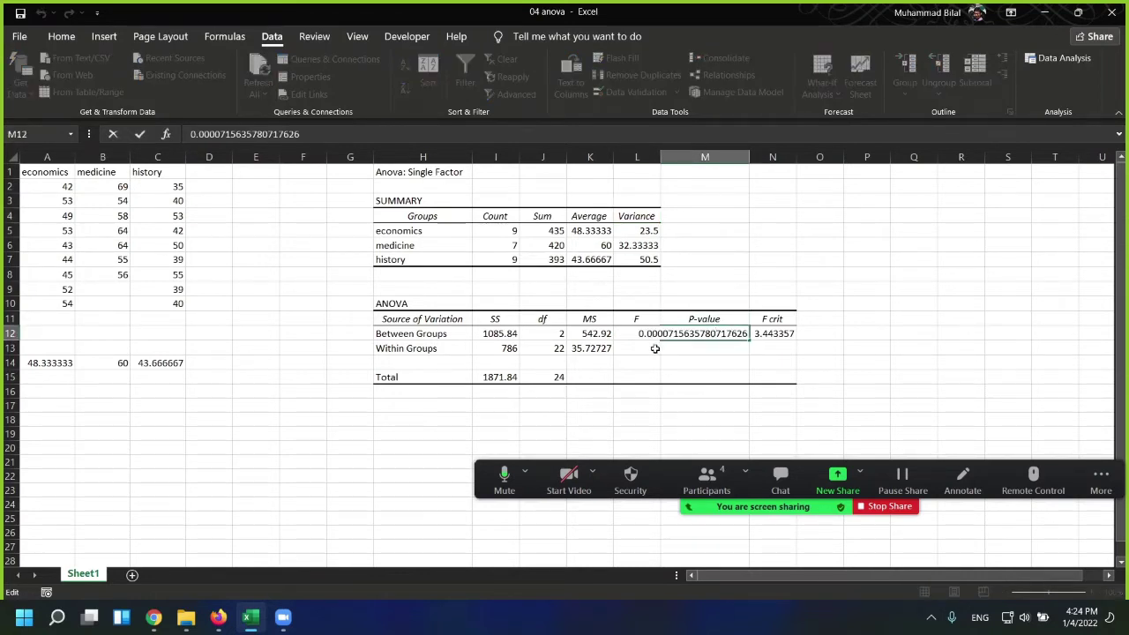
drag(641, 333, 652, 333)
drag(638, 334, 662, 335)
key(Return)
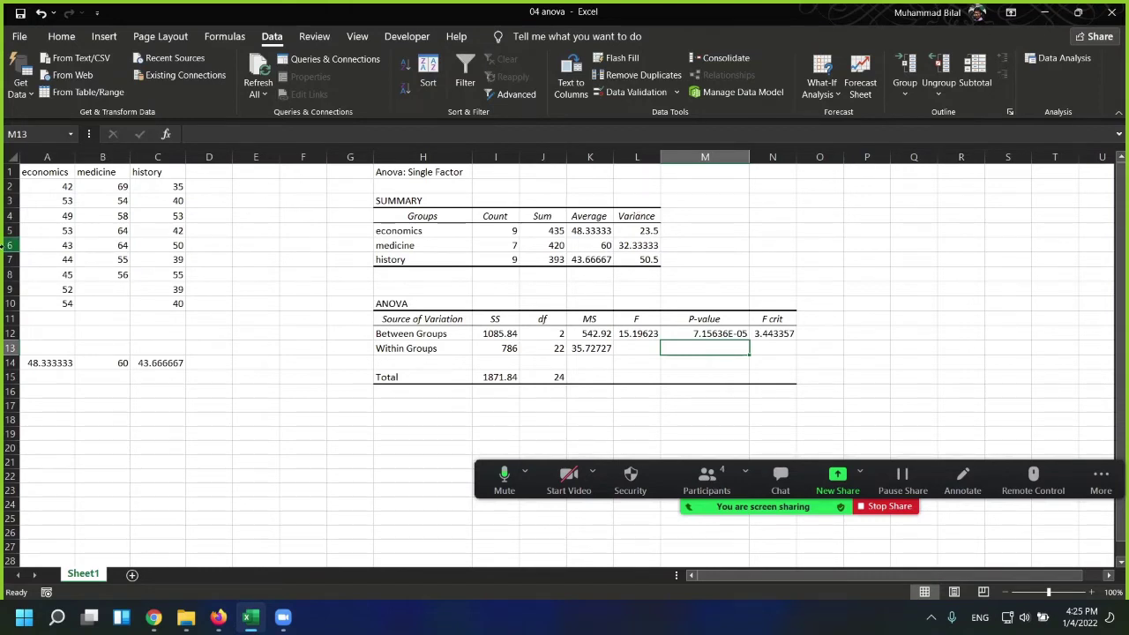
- Highlight the economics scores A2:A10, followed by the medicine scores B2:B10, to compare the groups
click(44, 185)
drag(43, 185, 35, 304)
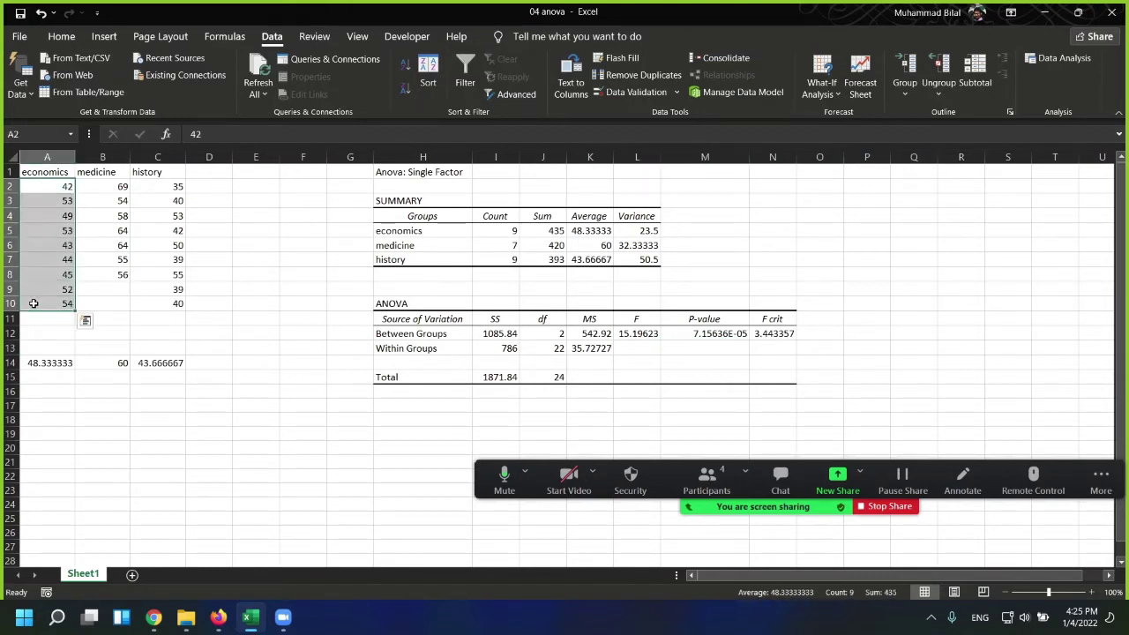
drag(126, 301, 121, 189)
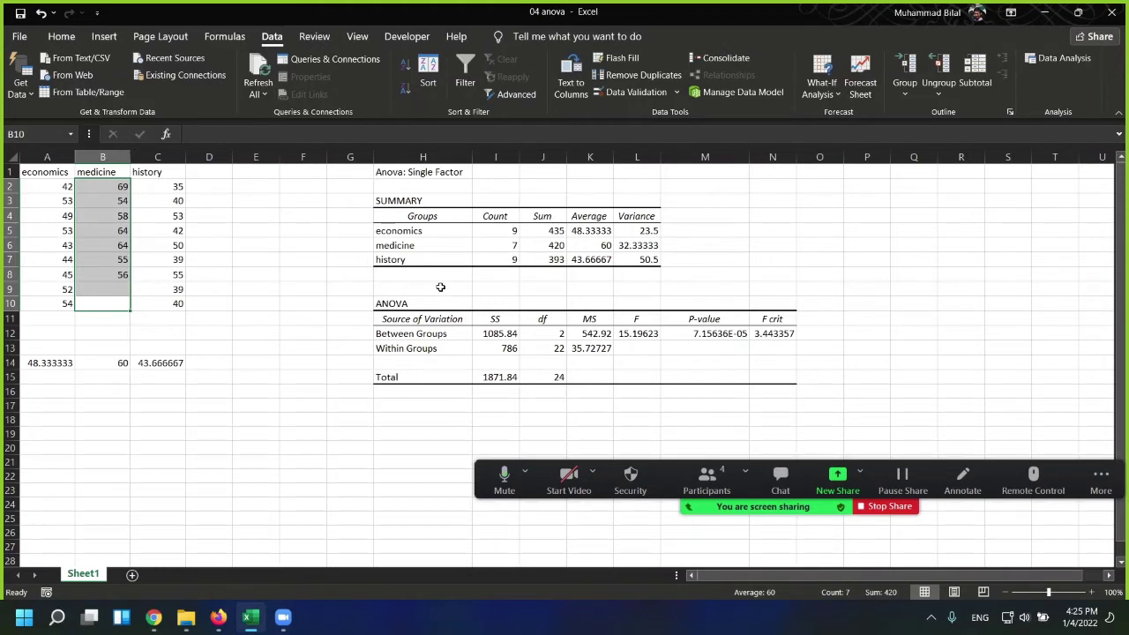
- Close the 04 anova workbook without saving and switch back to the Statistical Analyses folder in File Explorer
key(alt+F4)
click(564, 339)
mouse_move(185, 616)
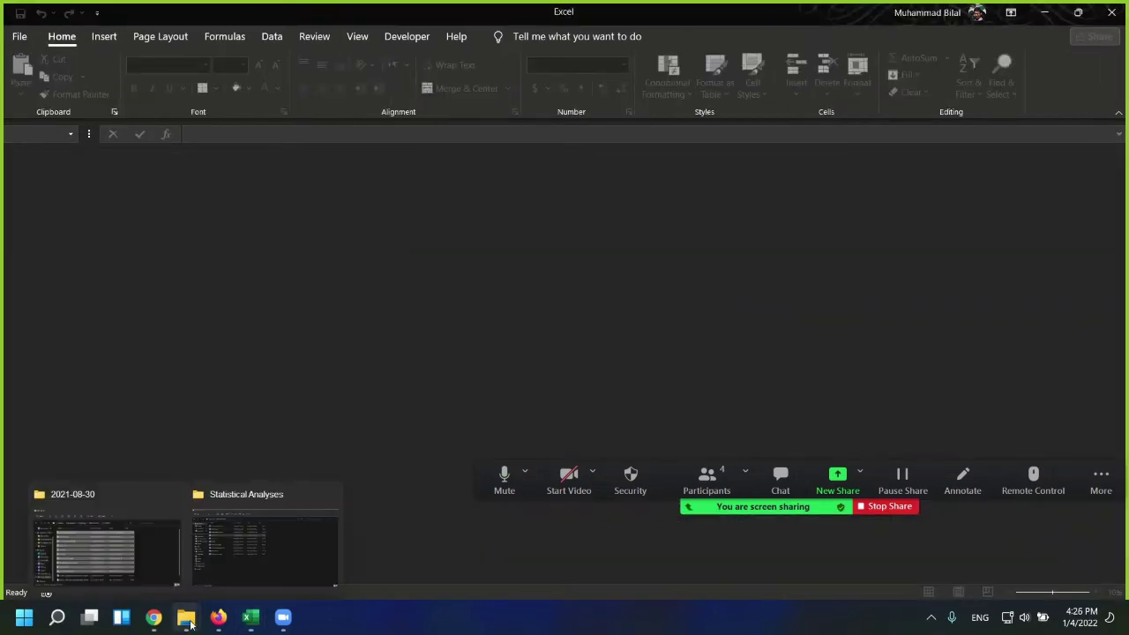
click(223, 580)
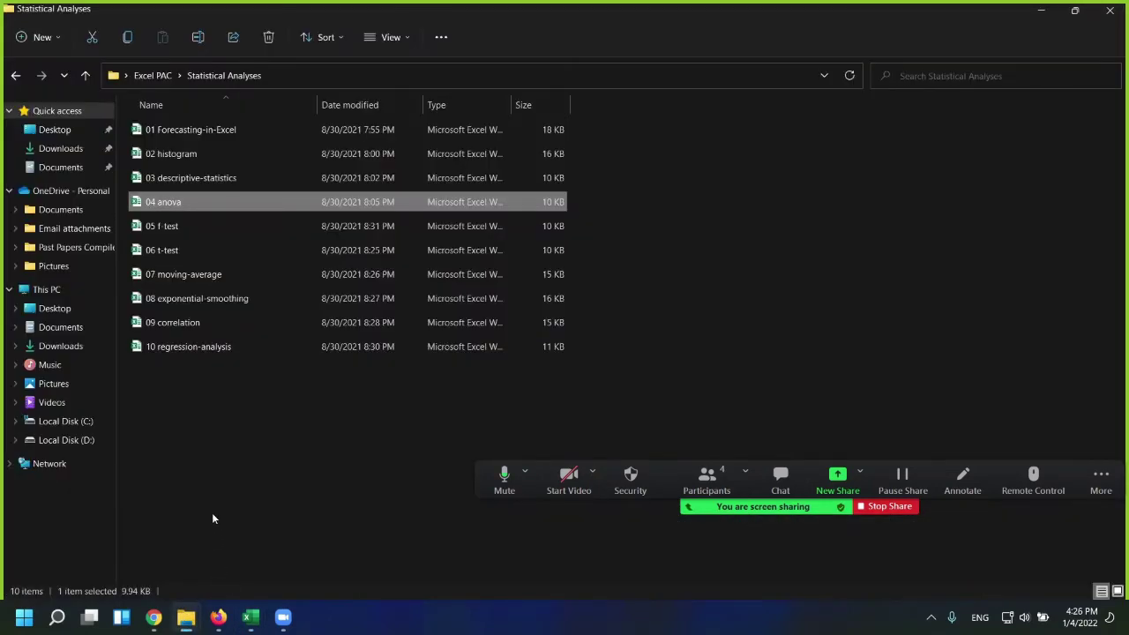
- Open the 10 regression-analysis workbook from the Statistical Analyses folder and enable editing
double_click(260, 348)
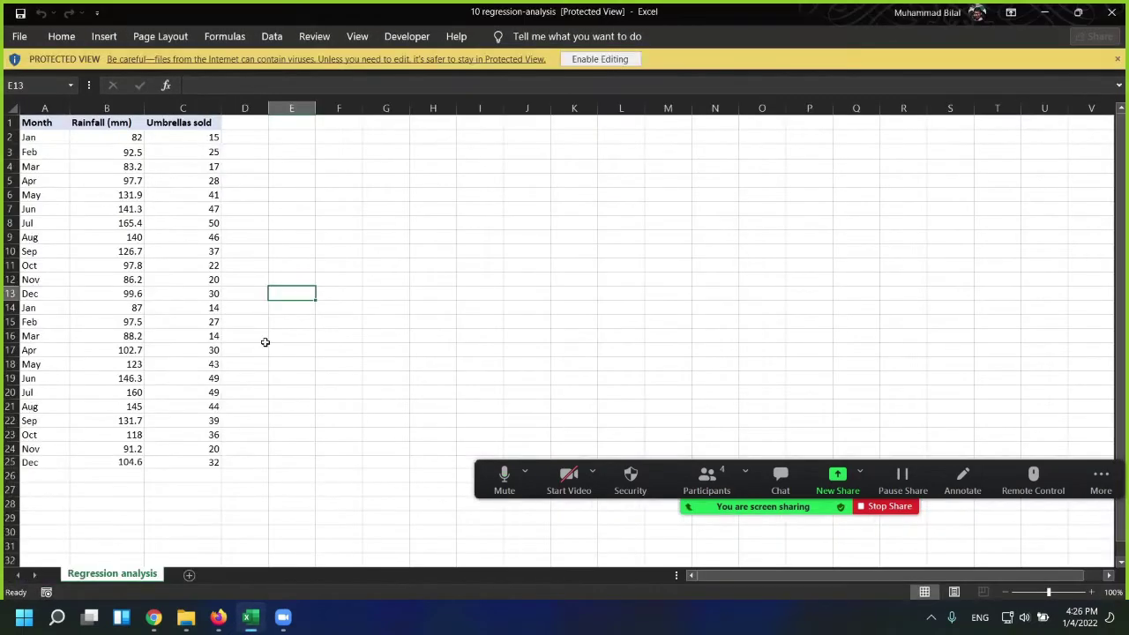
click(430, 251)
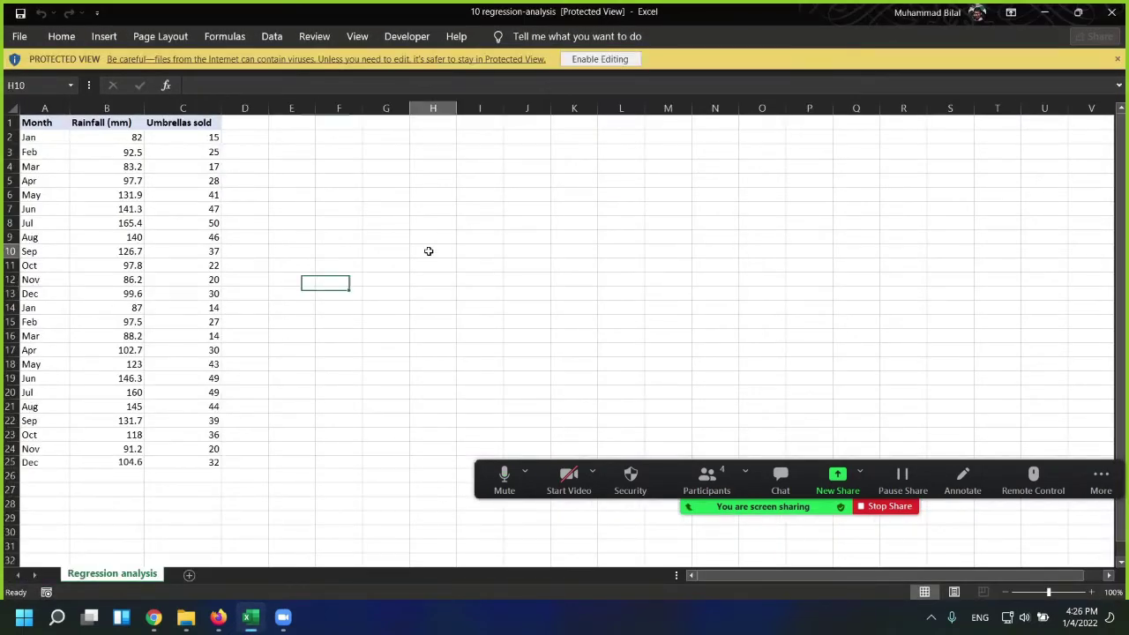
click(617, 59)
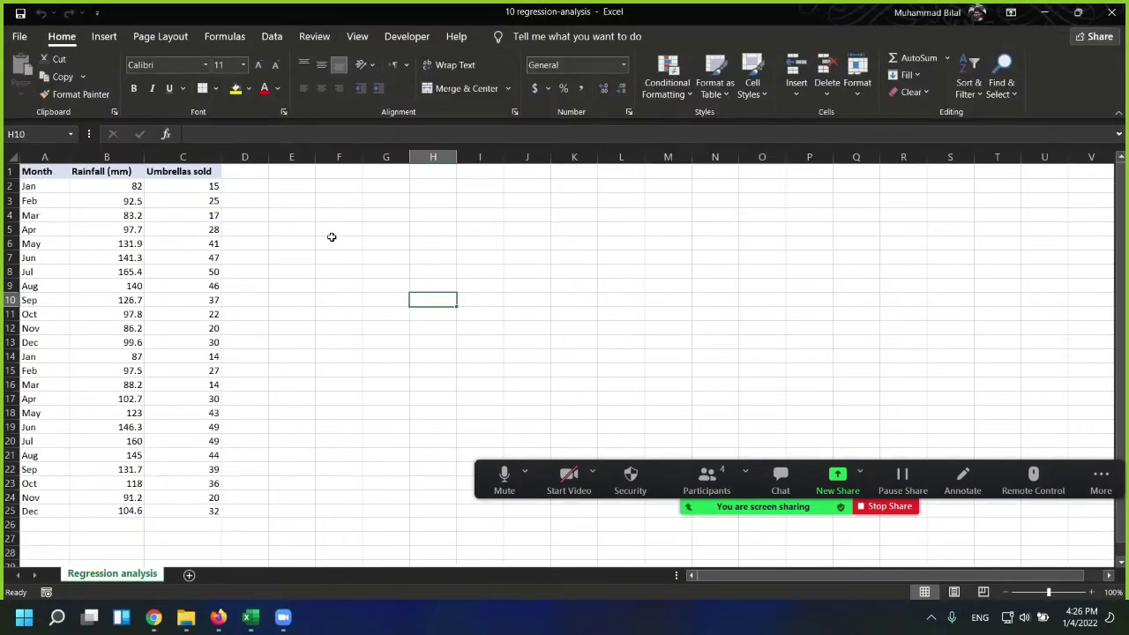
click(333, 238)
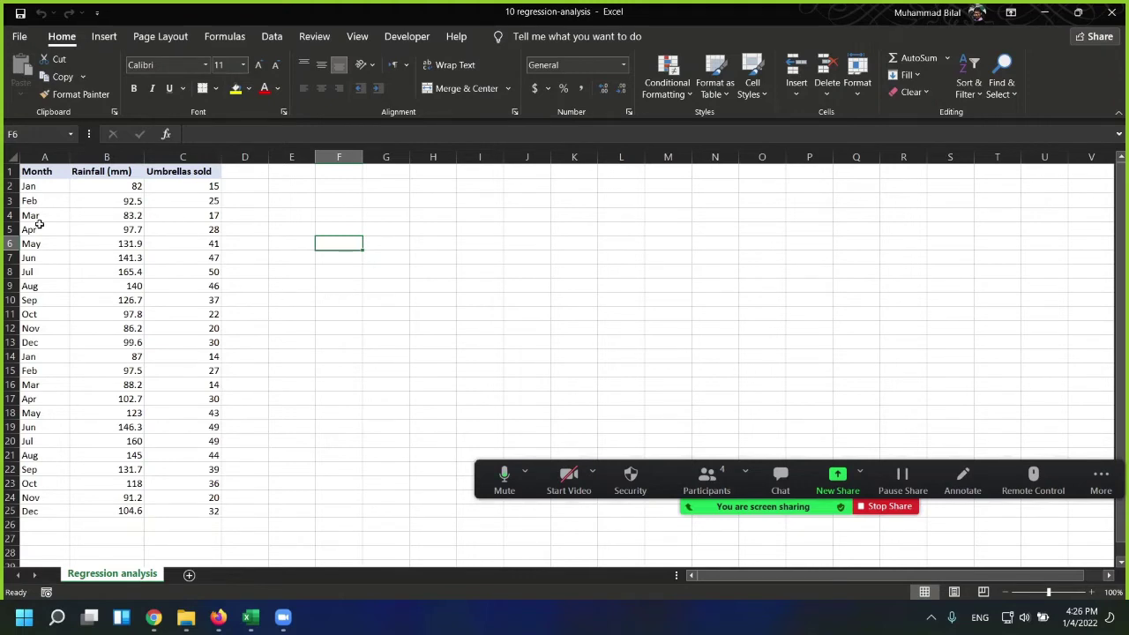
drag(94, 188, 176, 516)
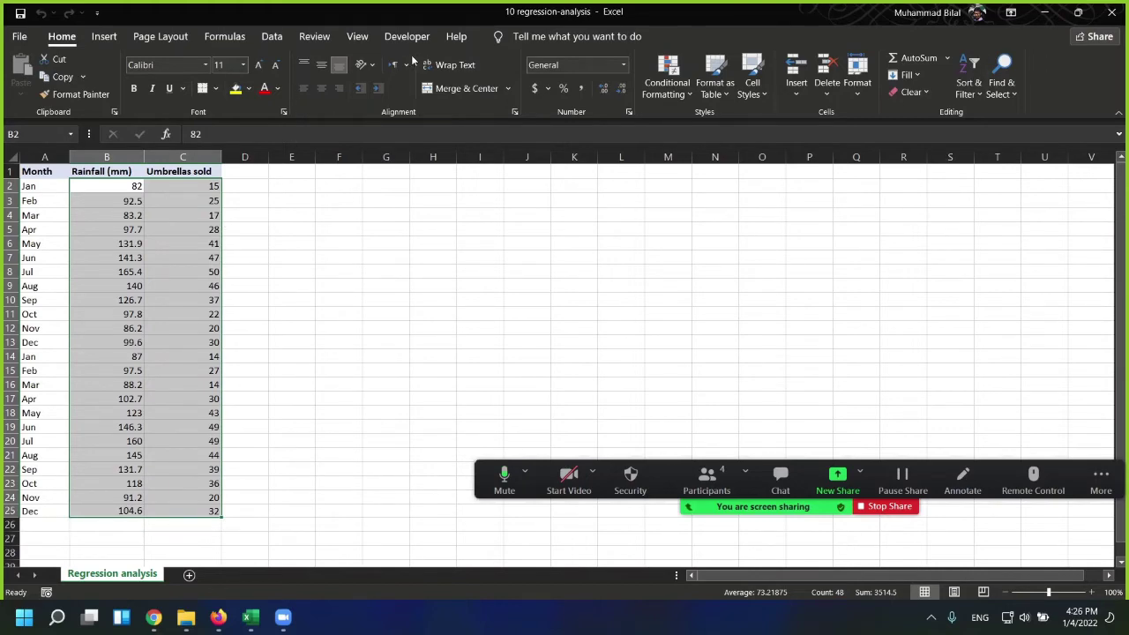
click(274, 37)
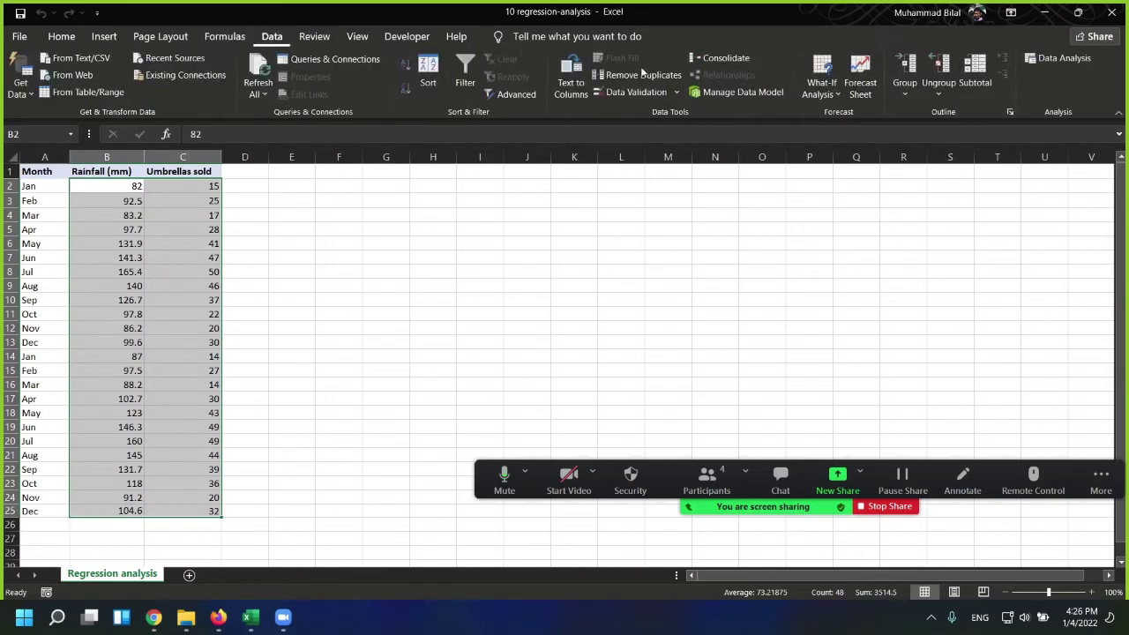
click(1054, 58)
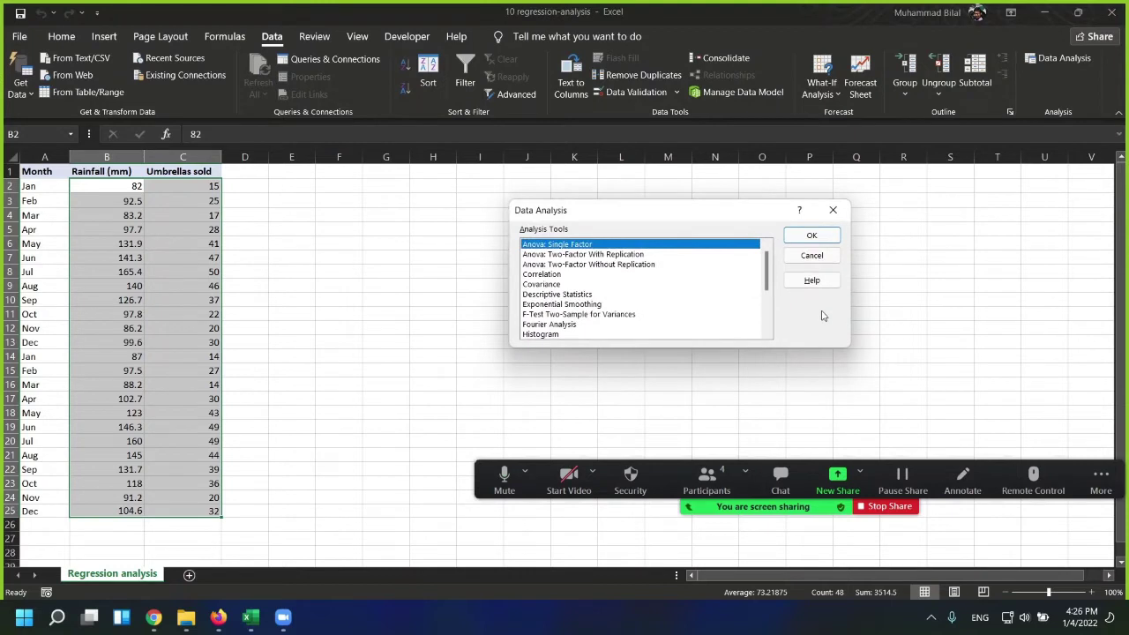
scroll(754, 294, down, 3)
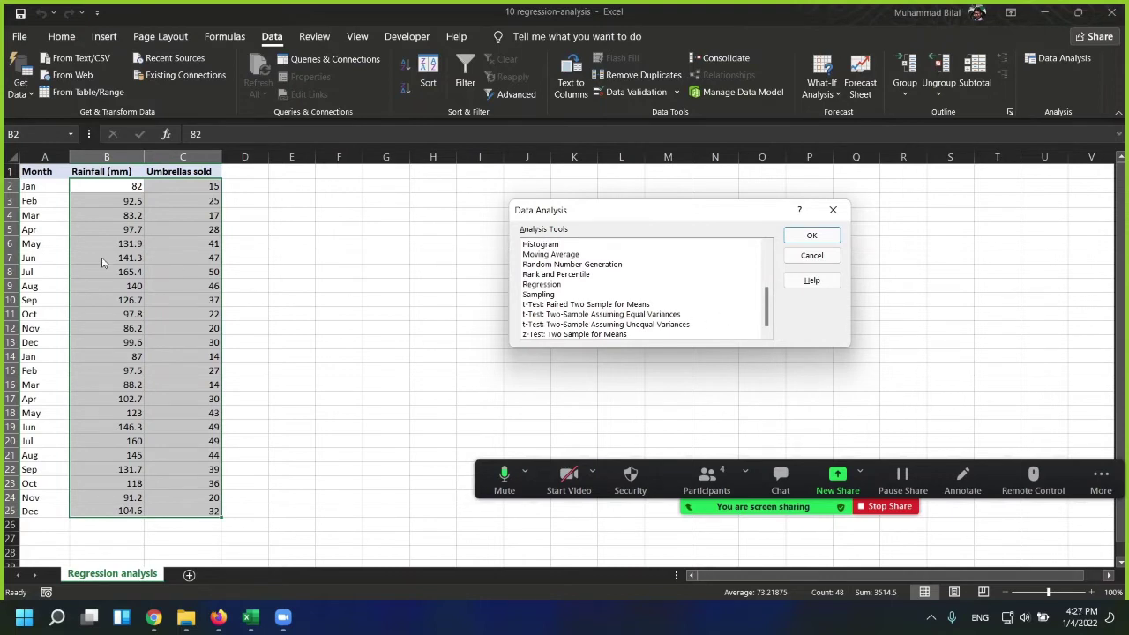
click(820, 266)
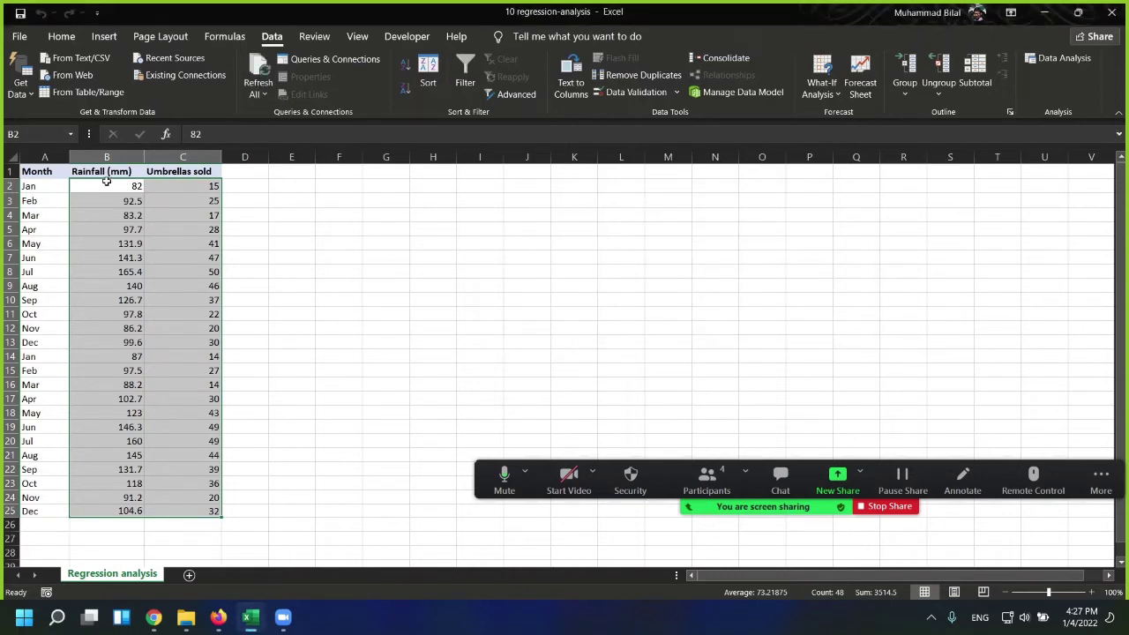
drag(107, 184, 100, 503)
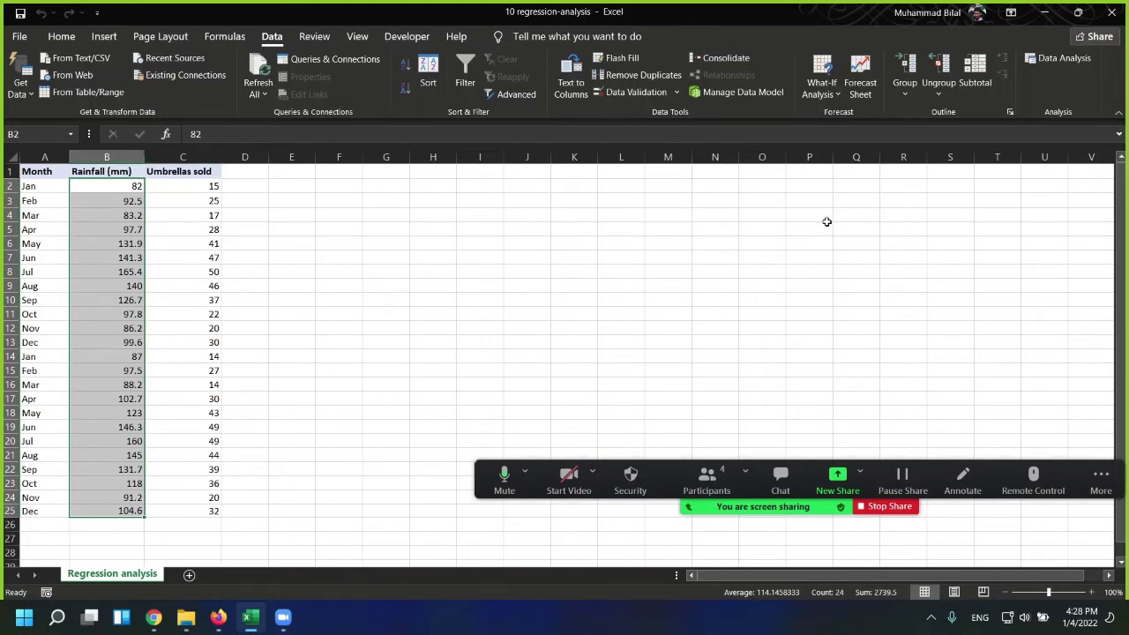
- Select the rainfall and umbrellas sold columns B1:C25 with headers and start the Regression analysis tool
click(128, 171)
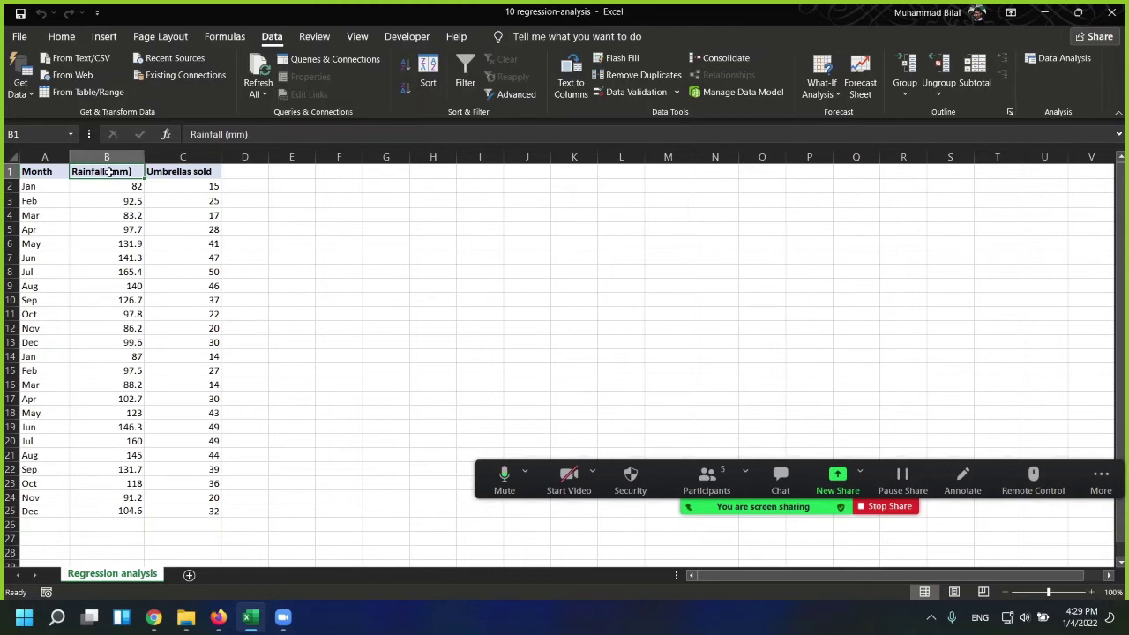
drag(107, 172, 189, 509)
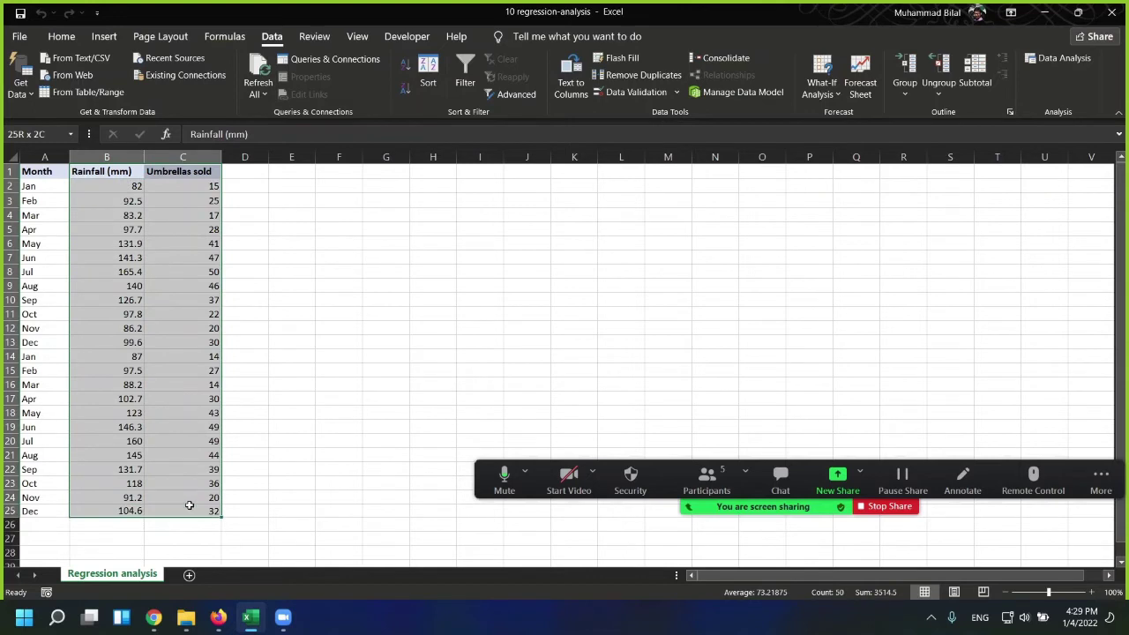
click(1061, 58)
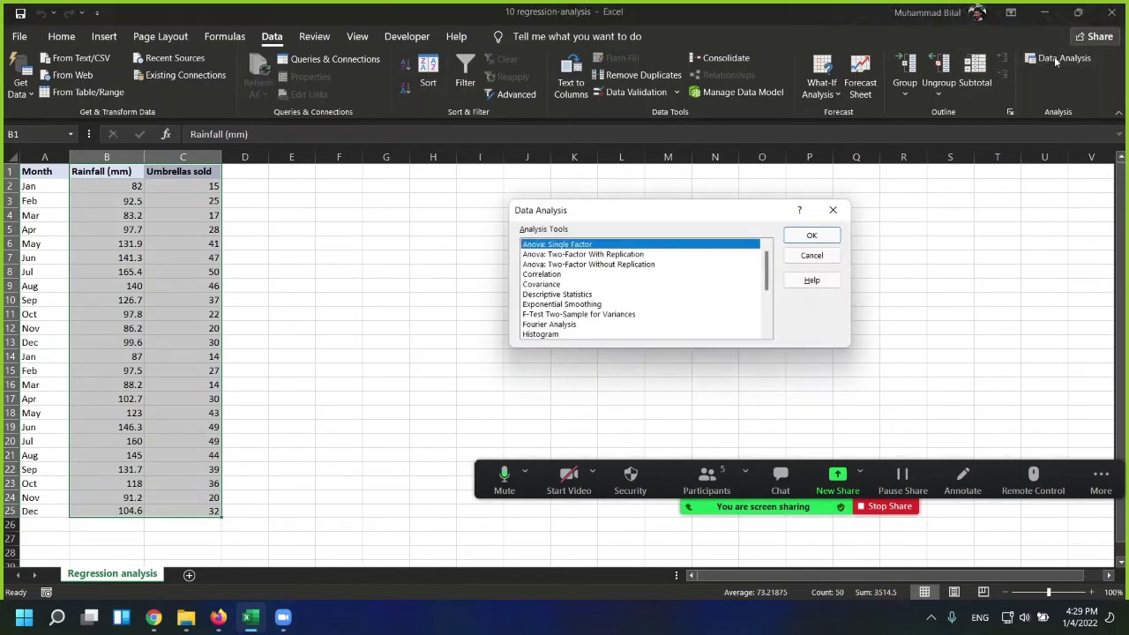
scroll(702, 283, down, 3)
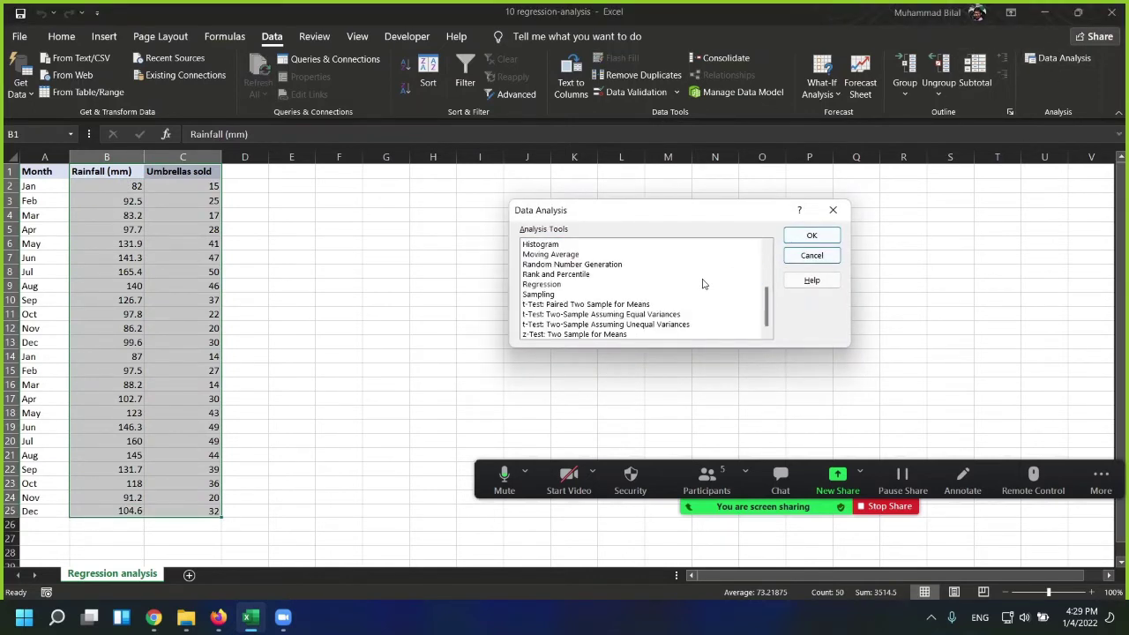
click(553, 286)
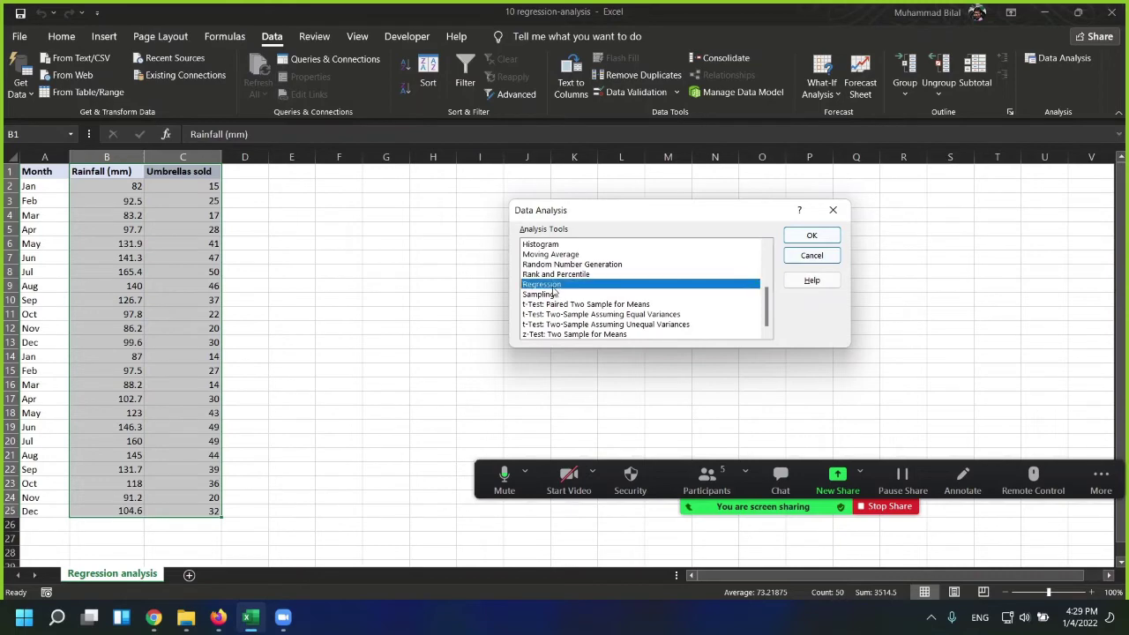
click(812, 235)
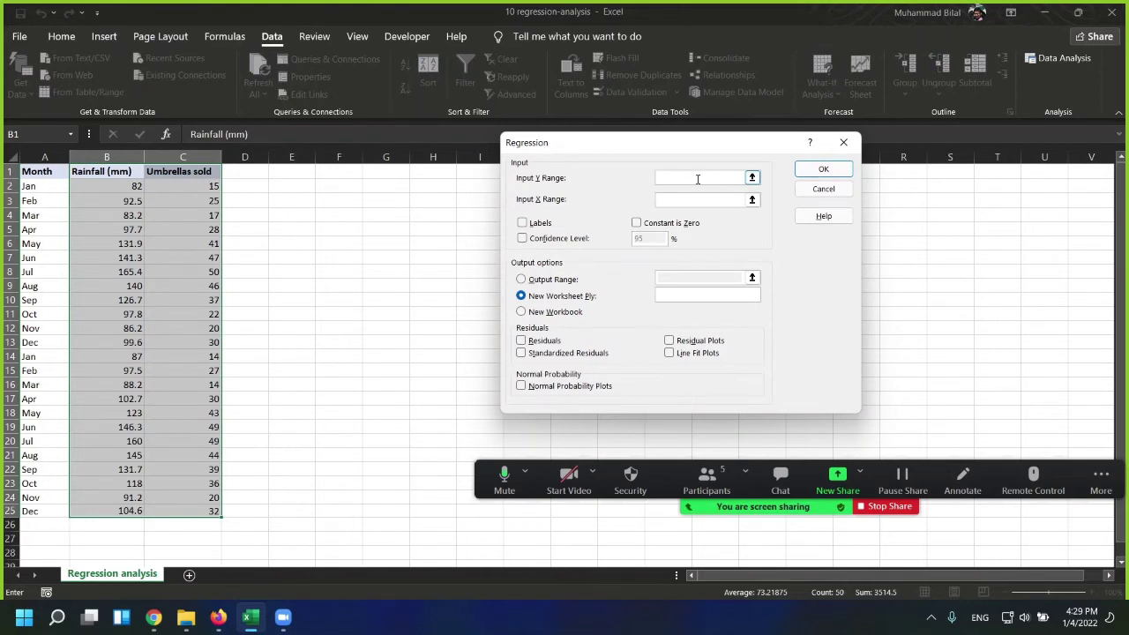
- Set the regression's Y range to C1:C25 and X range to B1:B25, with labels and a 95% confidence level
drag(199, 173, 197, 513)
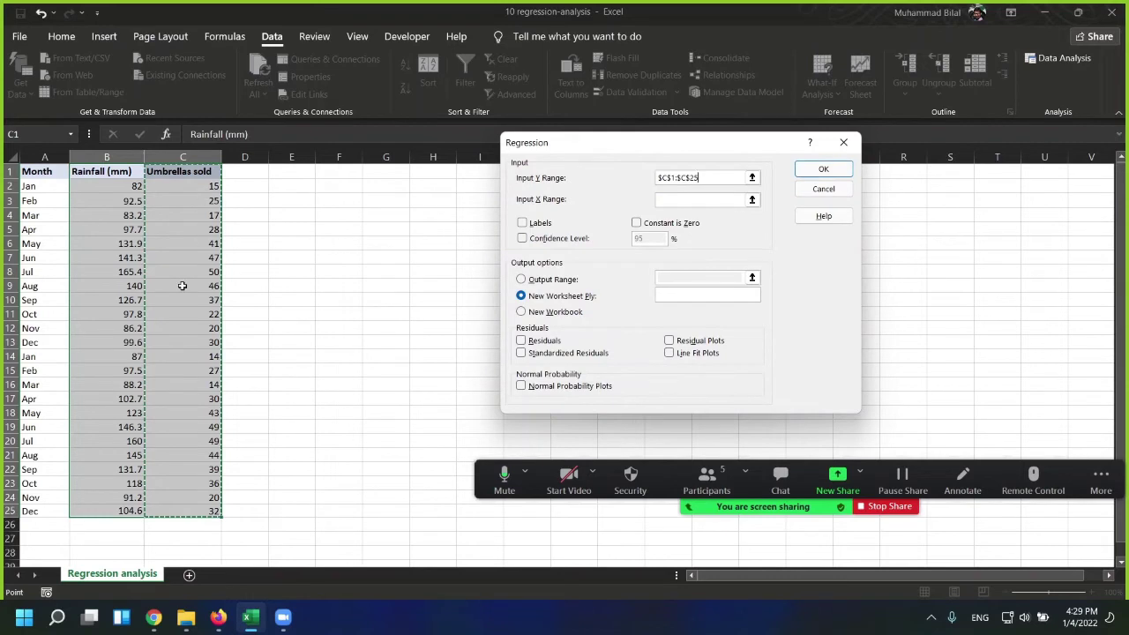
click(706, 199)
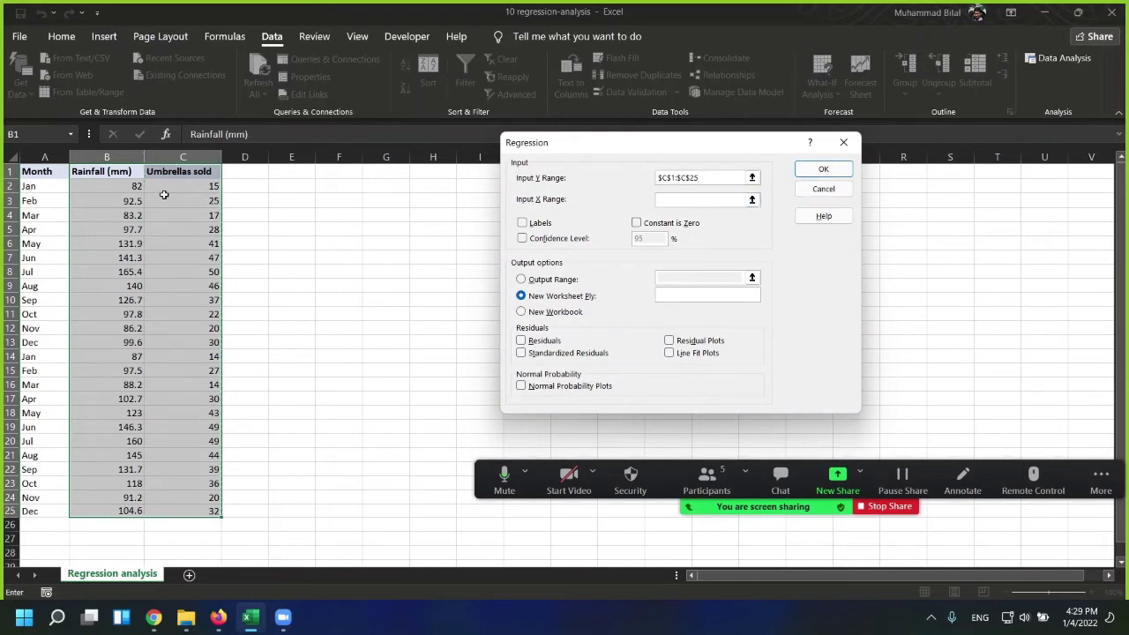
drag(106, 173, 102, 510)
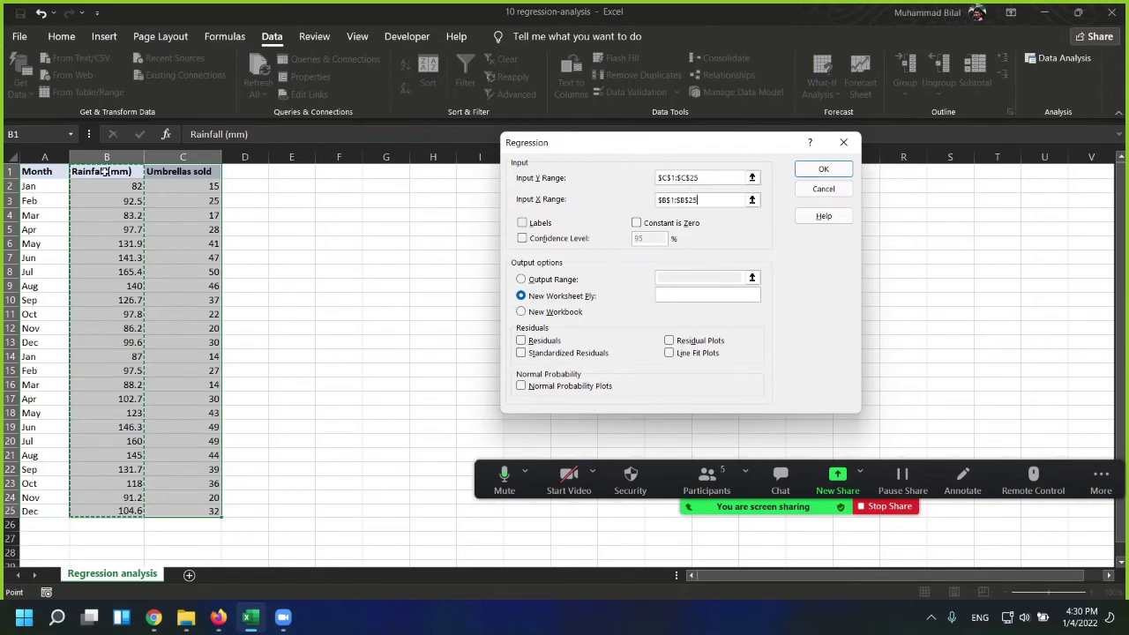
click(537, 226)
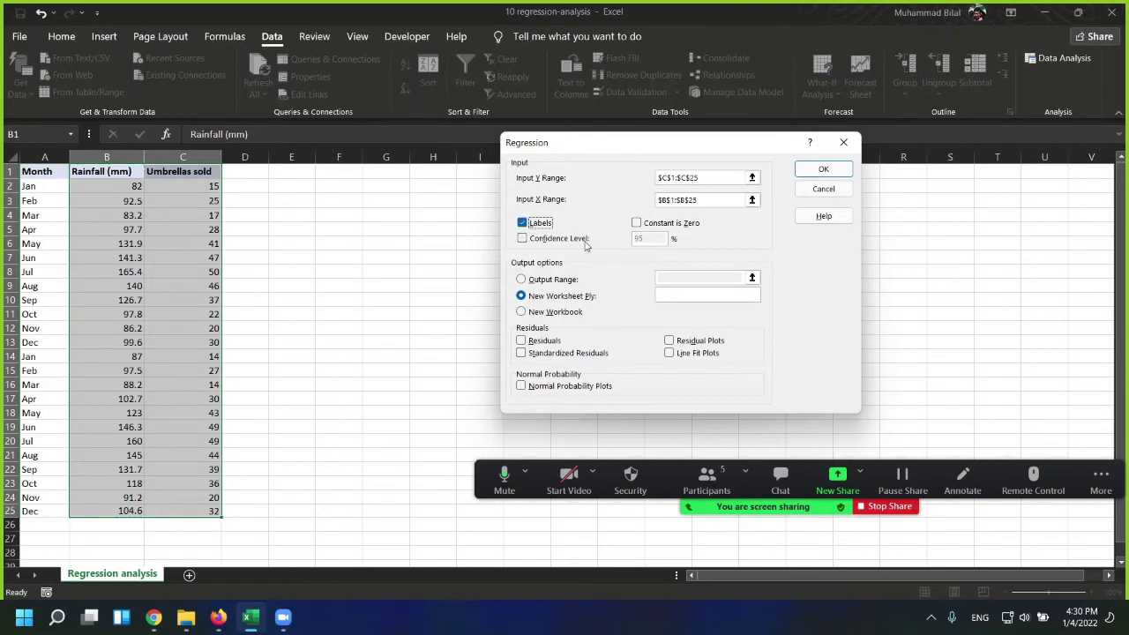
click(571, 245)
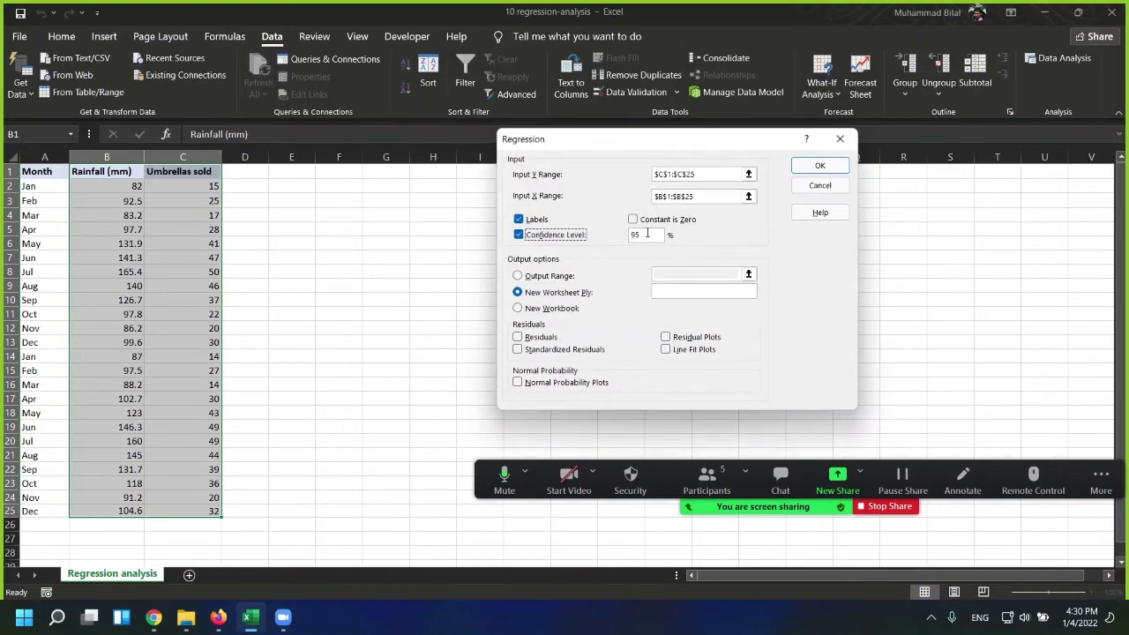
- Set the regression's output range to start at cell H1 and run it, allowing existing data to be overwritten
click(549, 277)
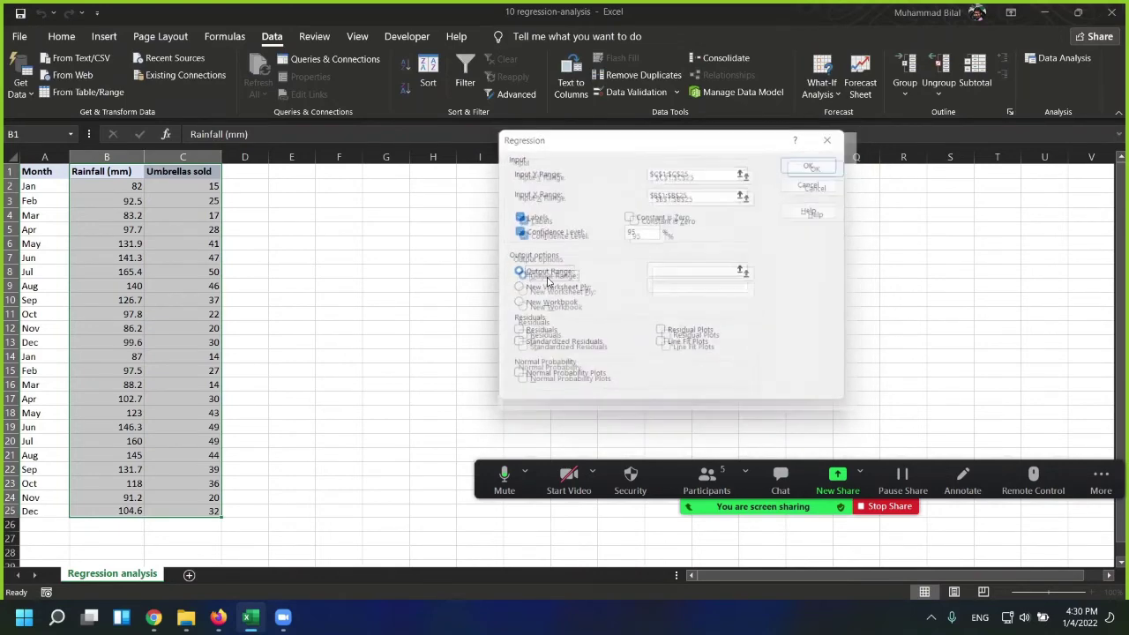
drag(663, 140, 861, 163)
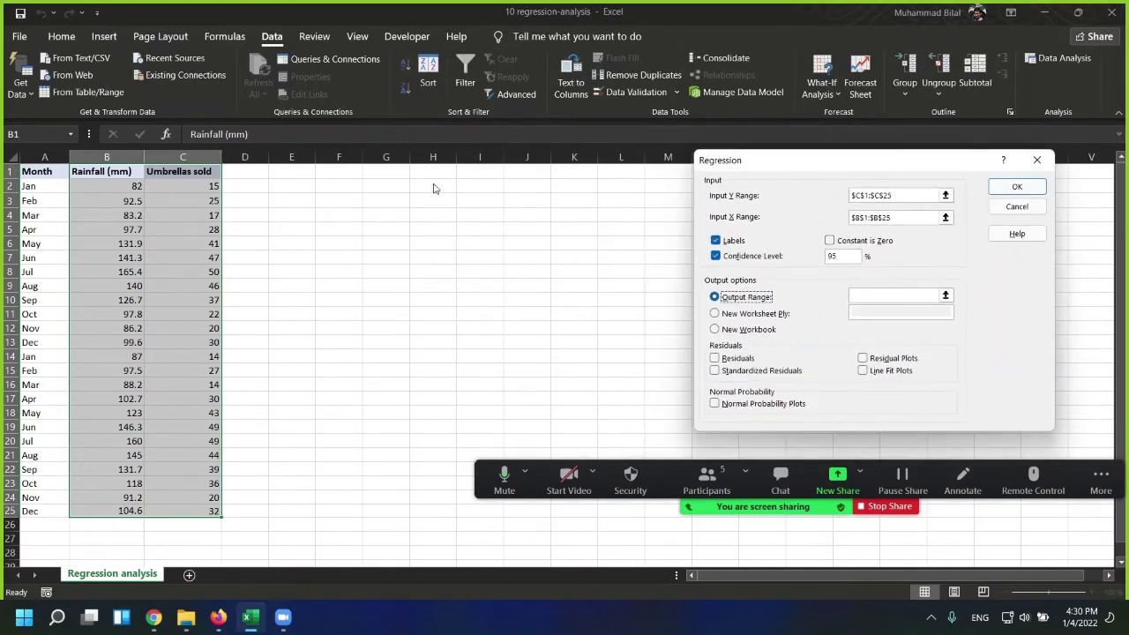
click(874, 298)
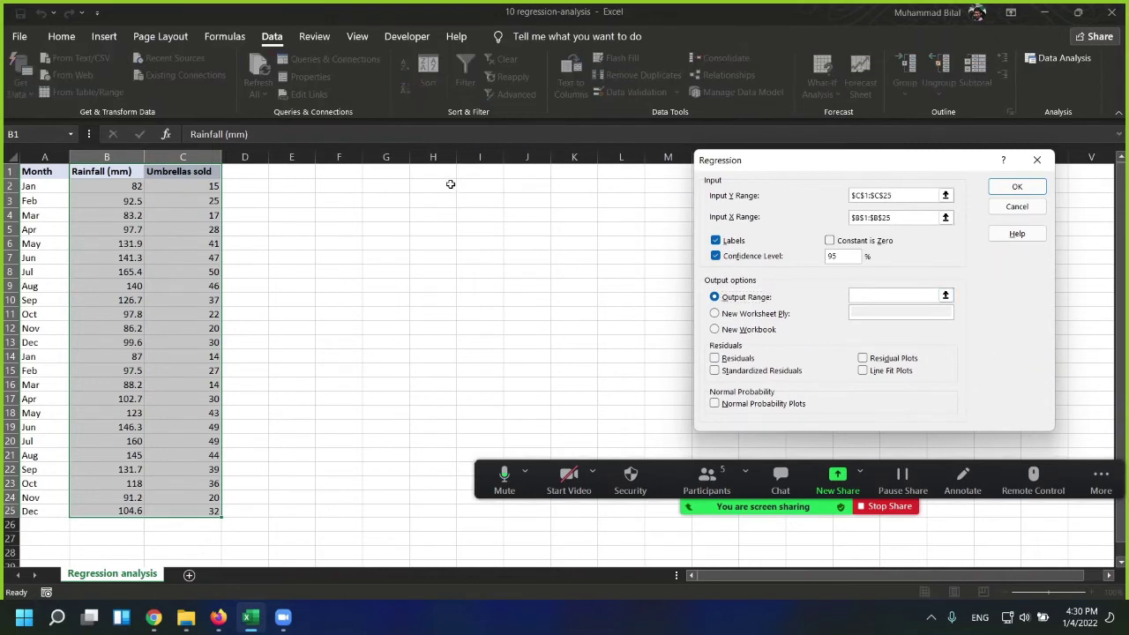
click(430, 173)
click(1017, 188)
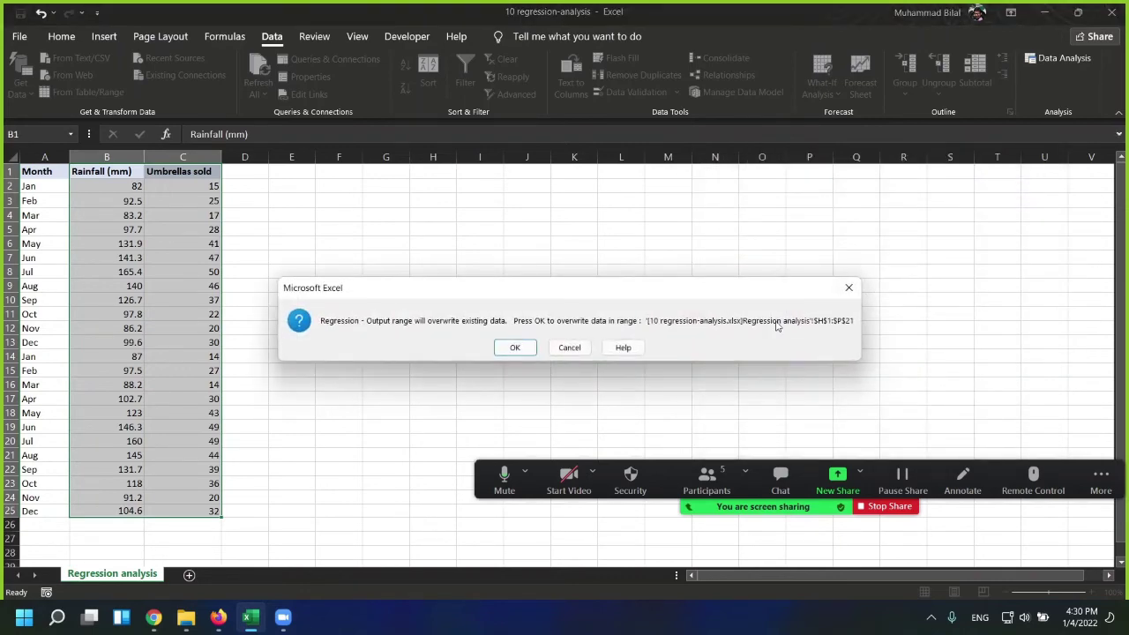
click(516, 347)
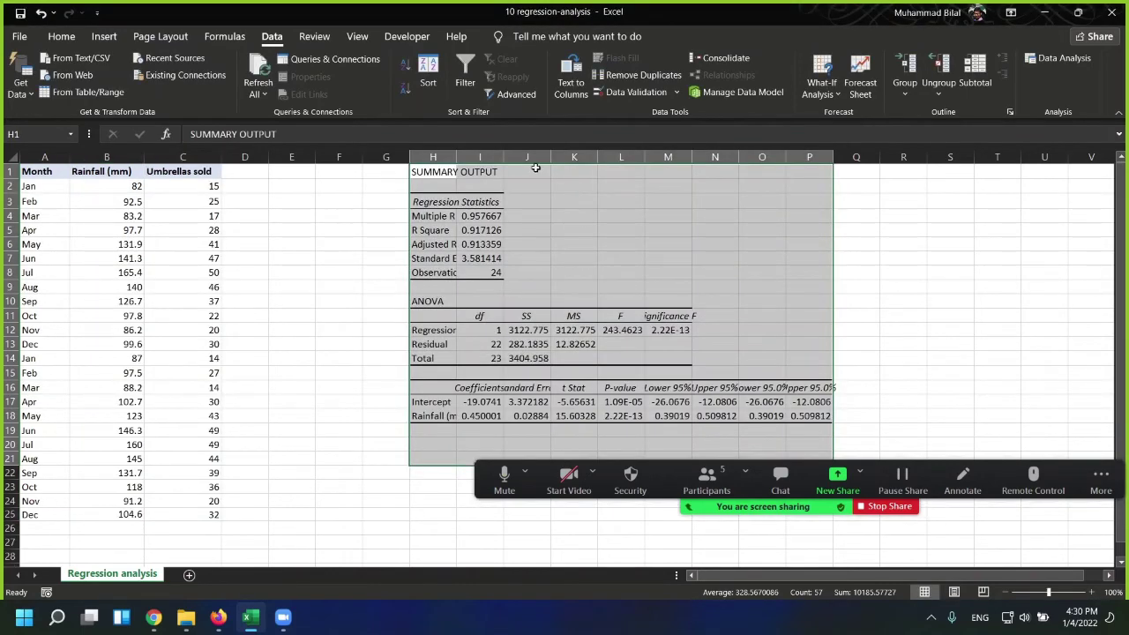
- Widen column H to fit the regression output labels and highlight the R Square row H5:I5
drag(458, 155, 489, 155)
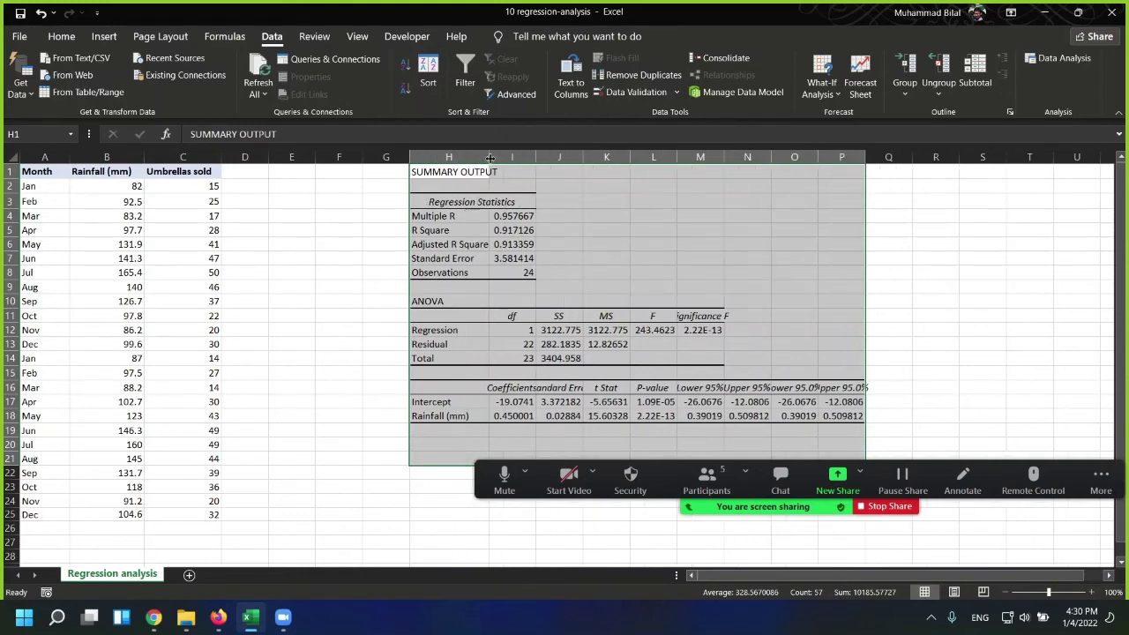
click(606, 229)
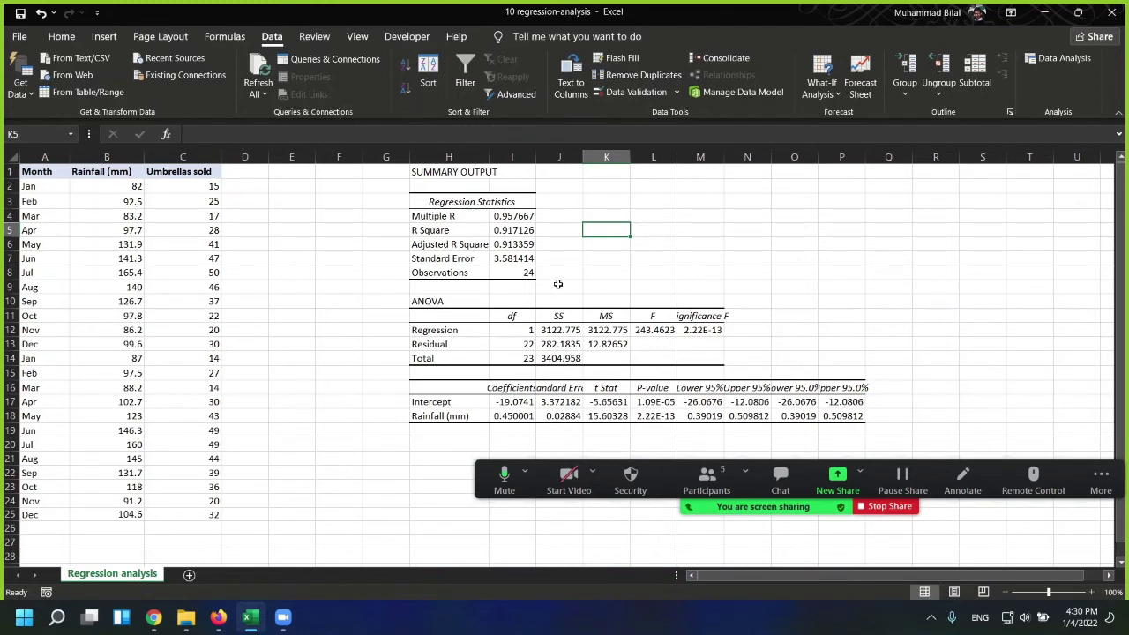
drag(467, 230, 498, 230)
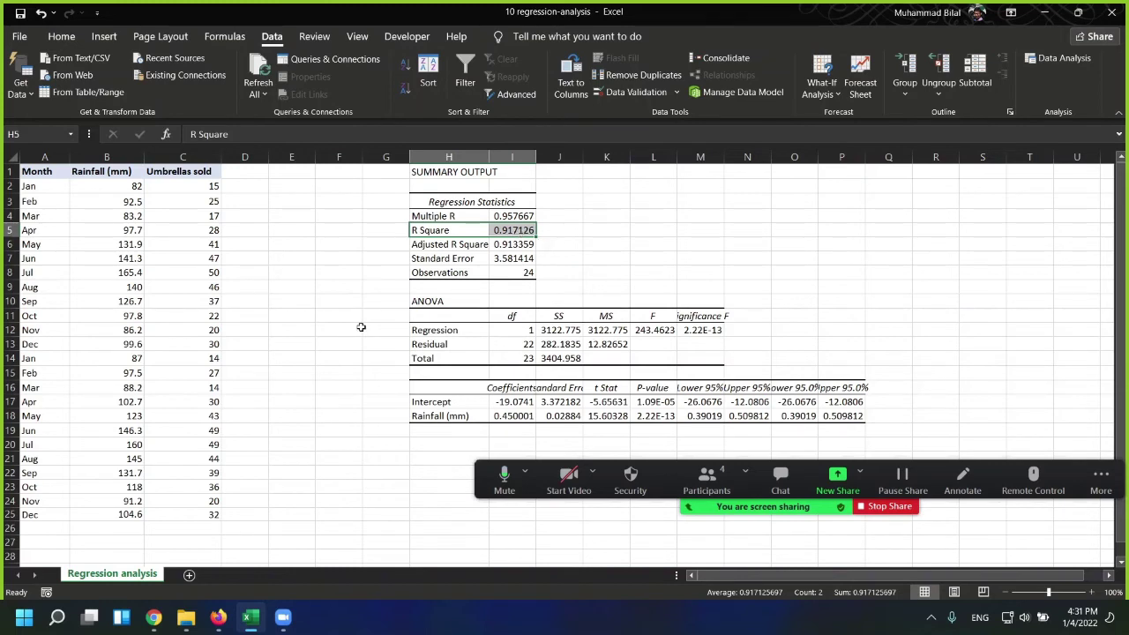
- Insert the recommended scatter chart from the rainfall and umbrellas sold data in B1:C25
drag(99, 172, 171, 511)
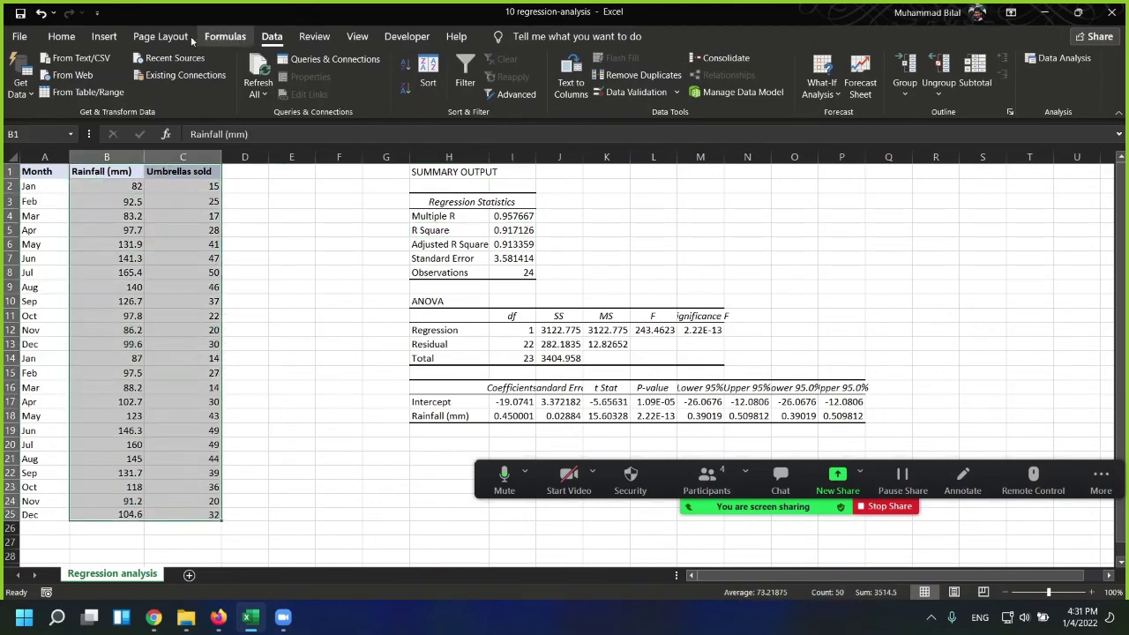
click(104, 36)
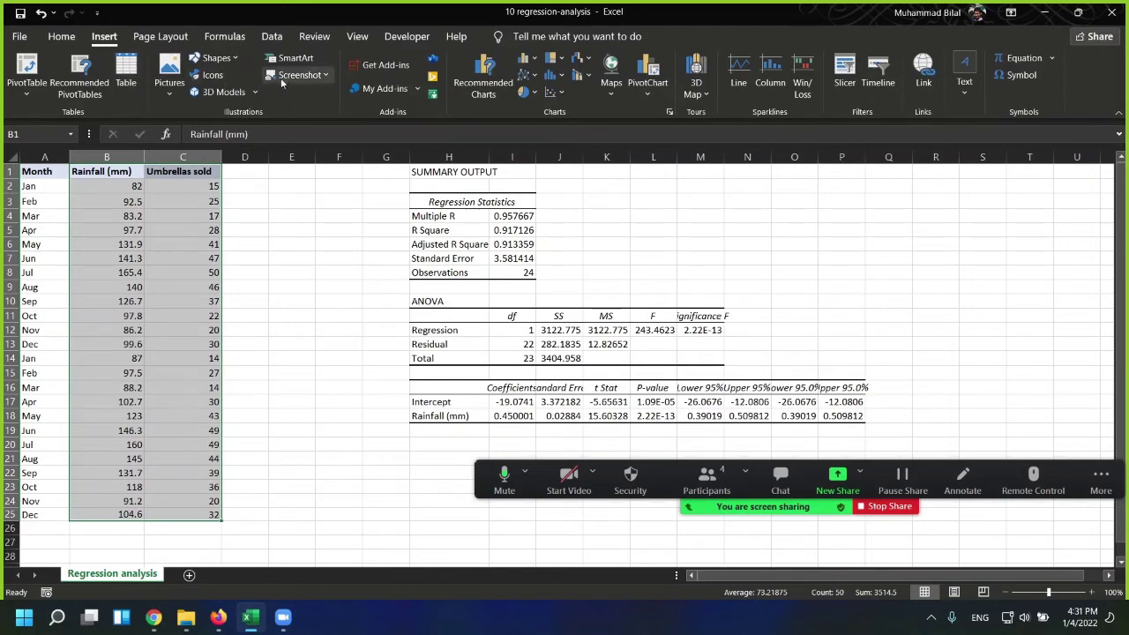
click(495, 63)
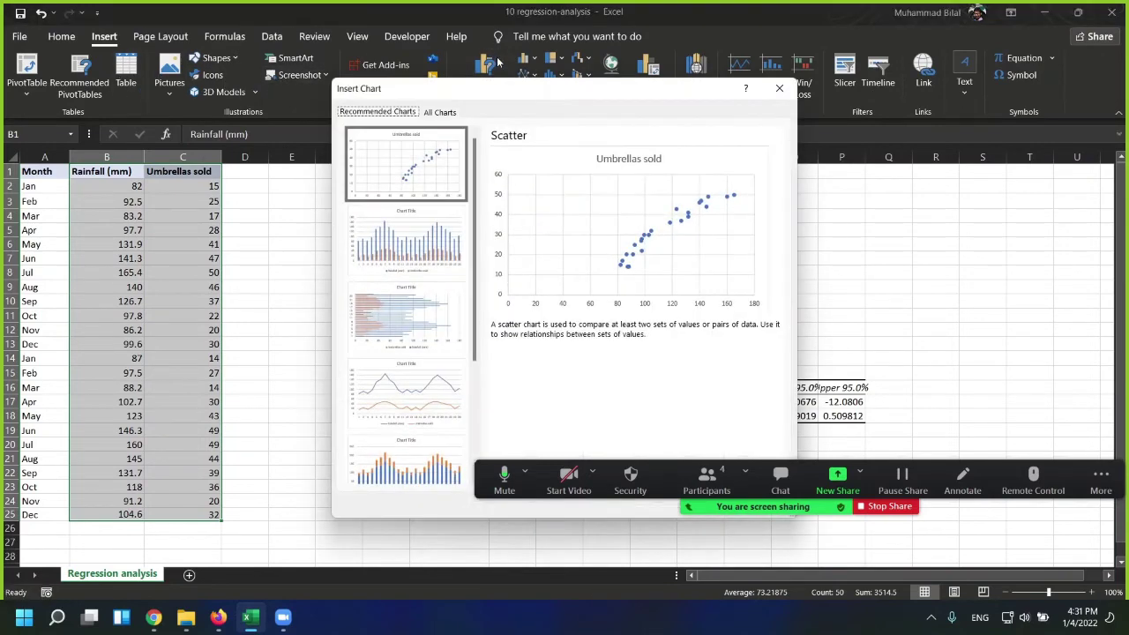
key(Return)
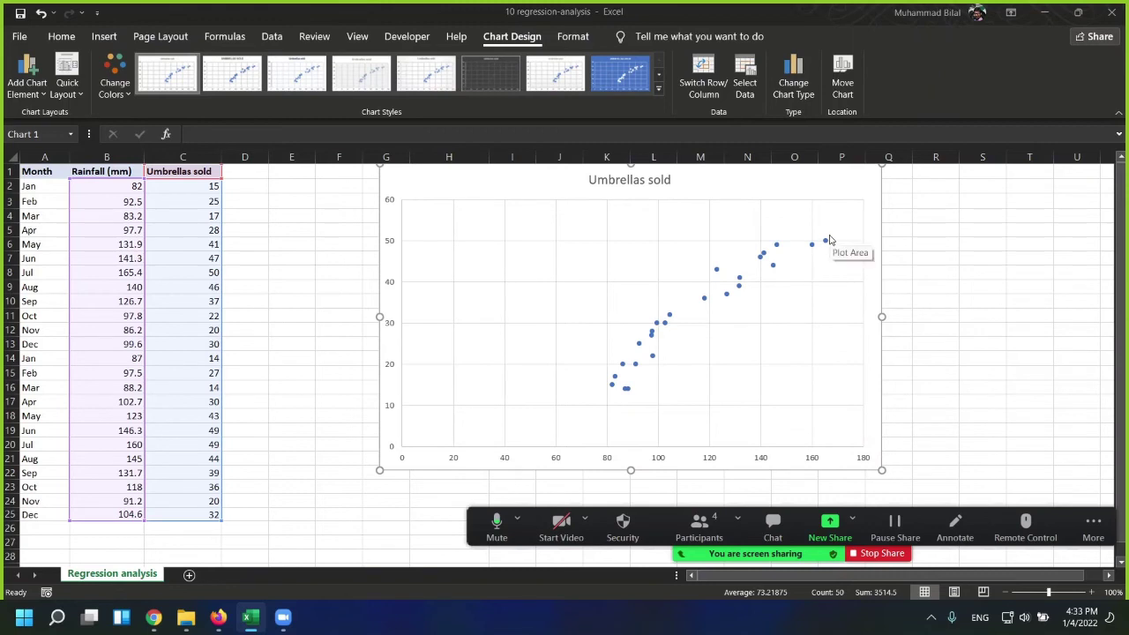
- Add a linear trendline to the Umbrellas sold series in the scatter chart
click(739, 283)
double_click(739, 283)
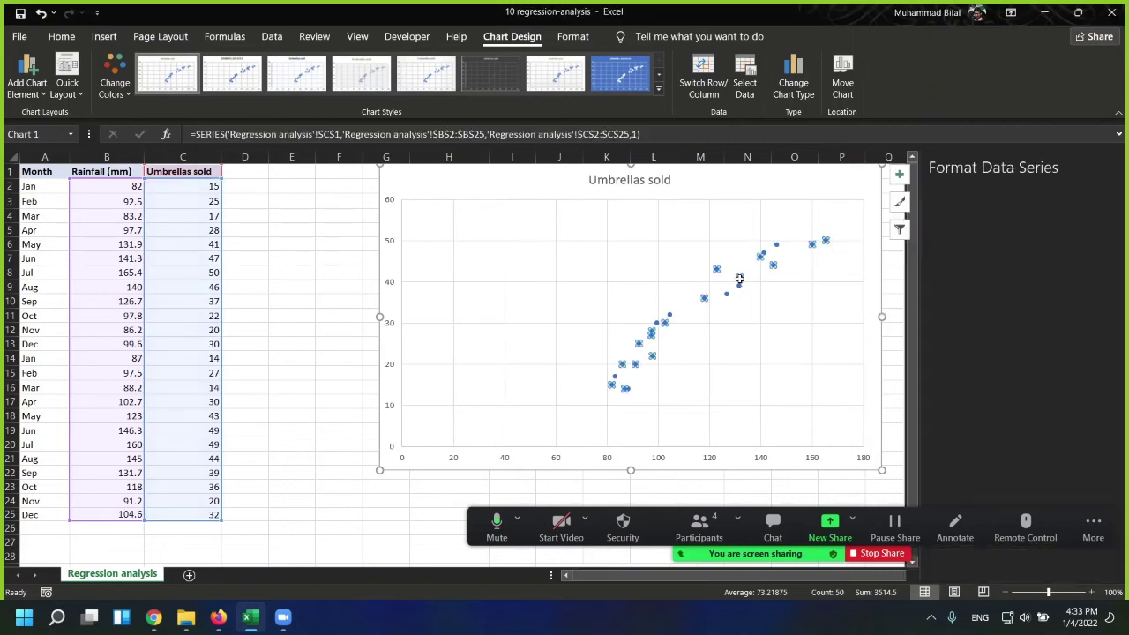
right_click(739, 279)
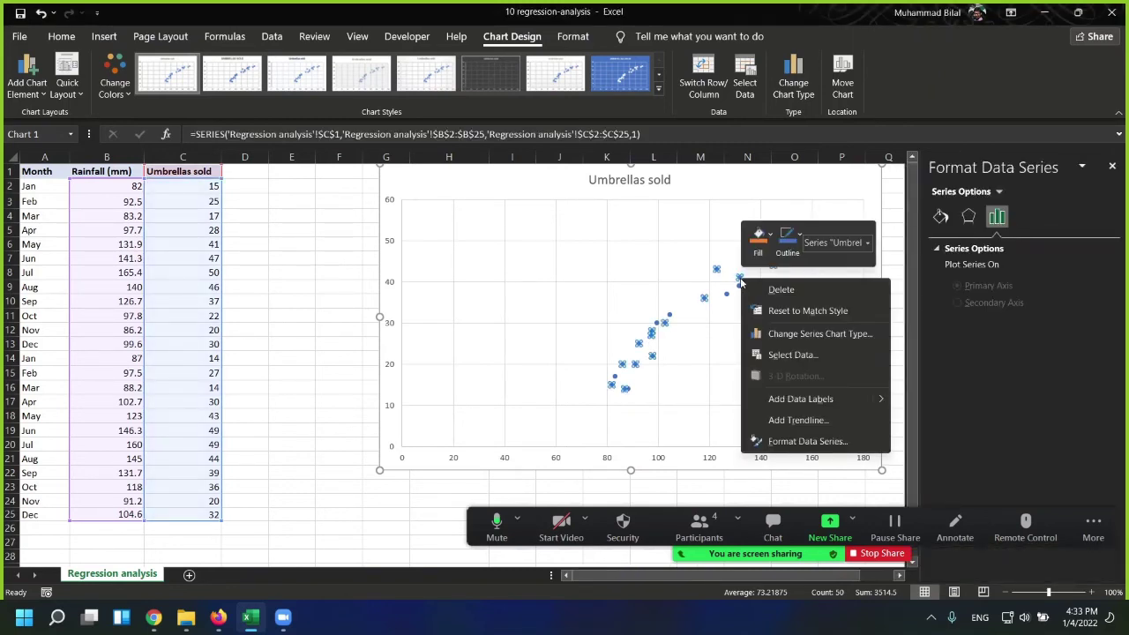
click(27, 89)
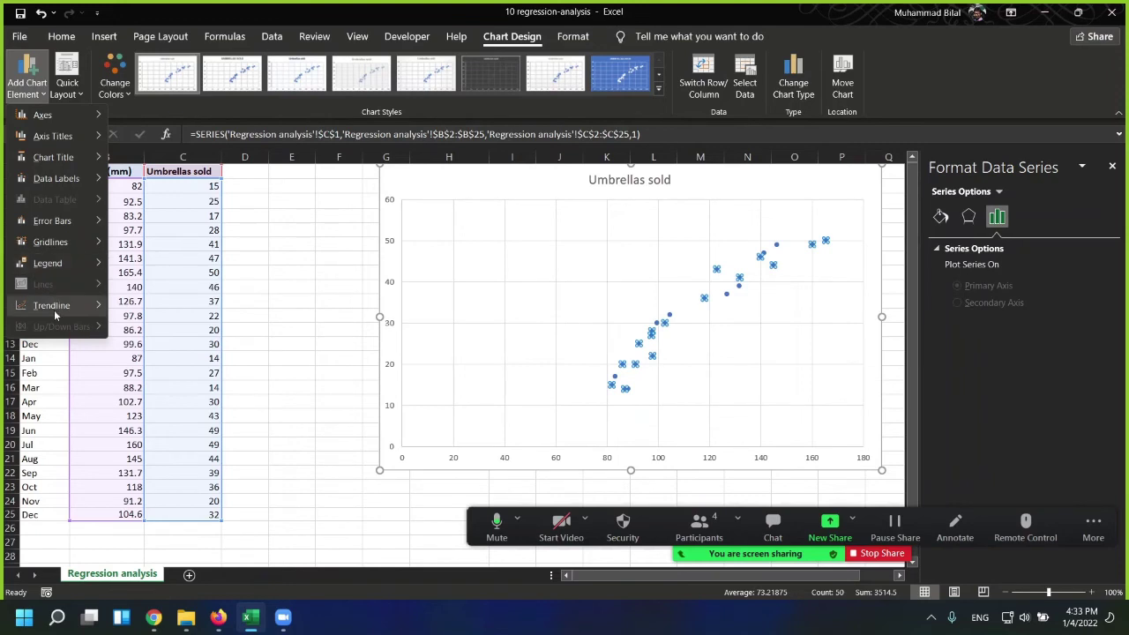
mouse_move(55, 314)
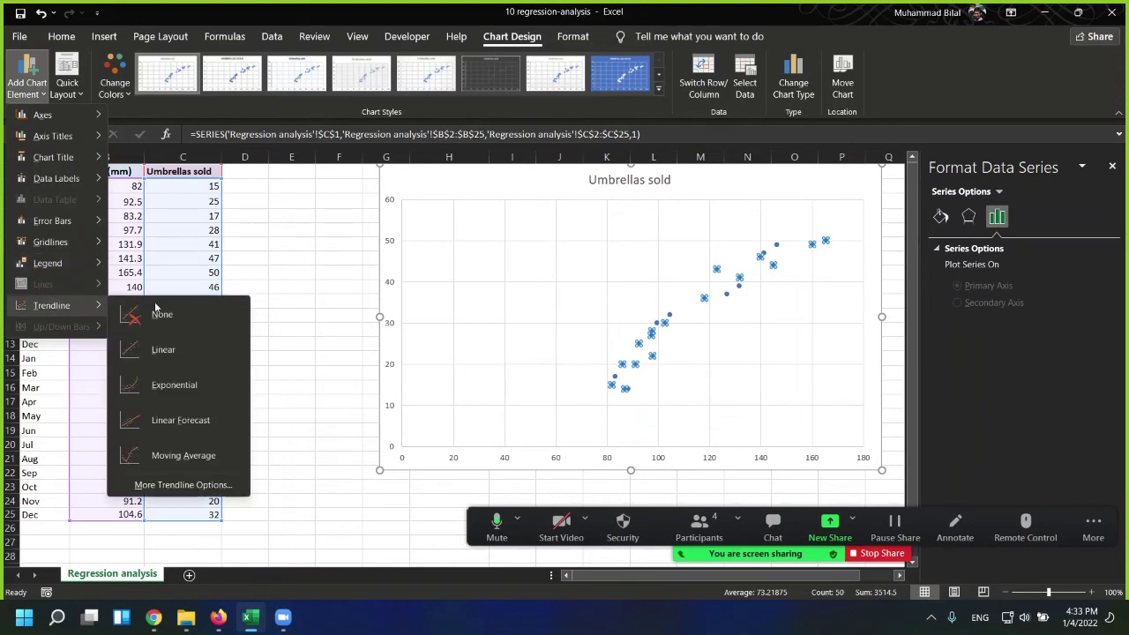
click(201, 353)
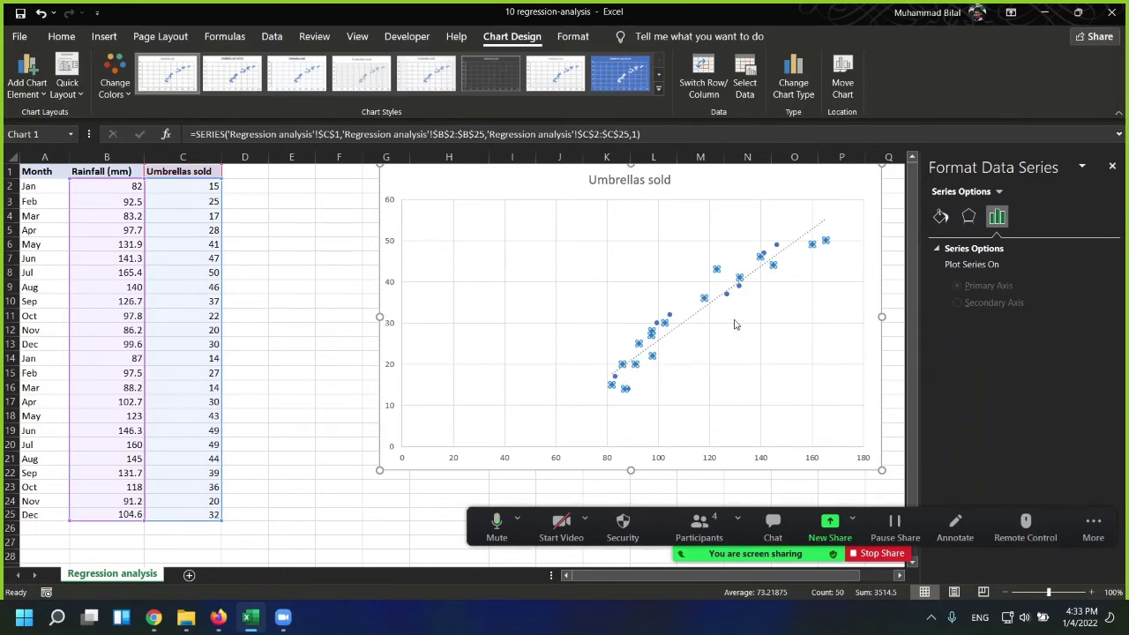
- Display the trendline's R-squared value on the chart and move the chart aside to compare it with R Square in the regression output
click(816, 232)
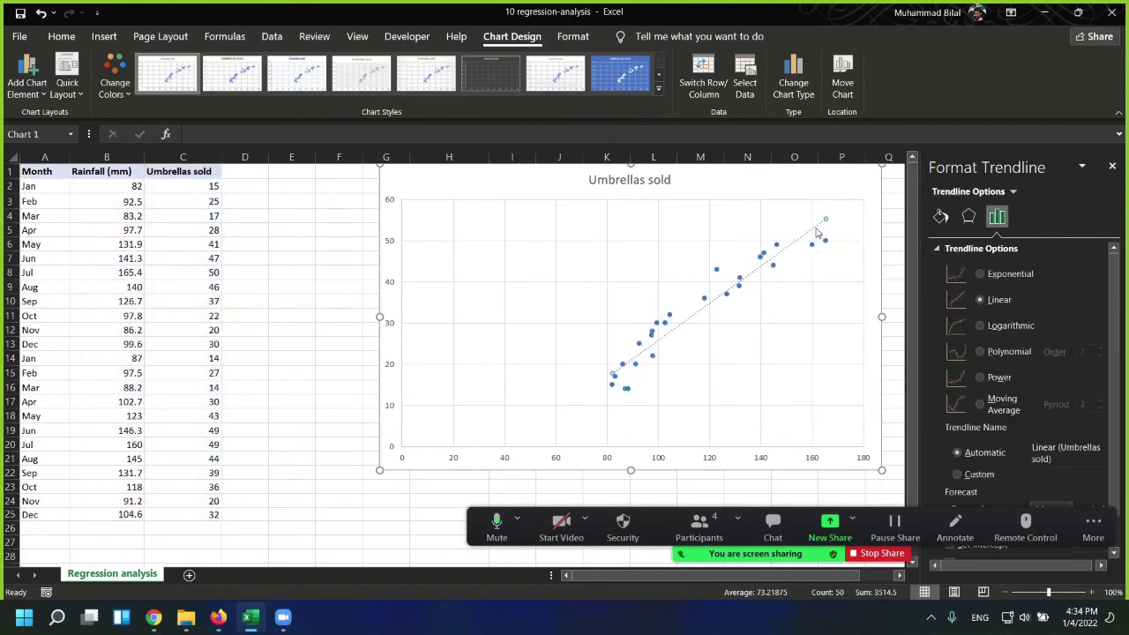
scroll(1110, 428, down, 1)
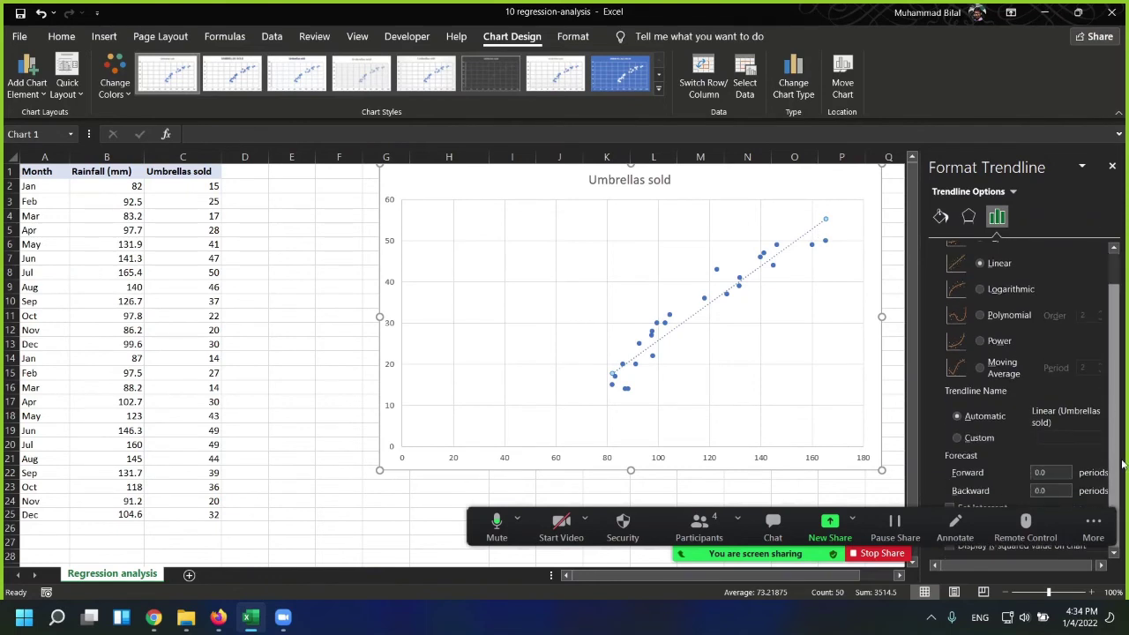
drag(1067, 522, 764, 526)
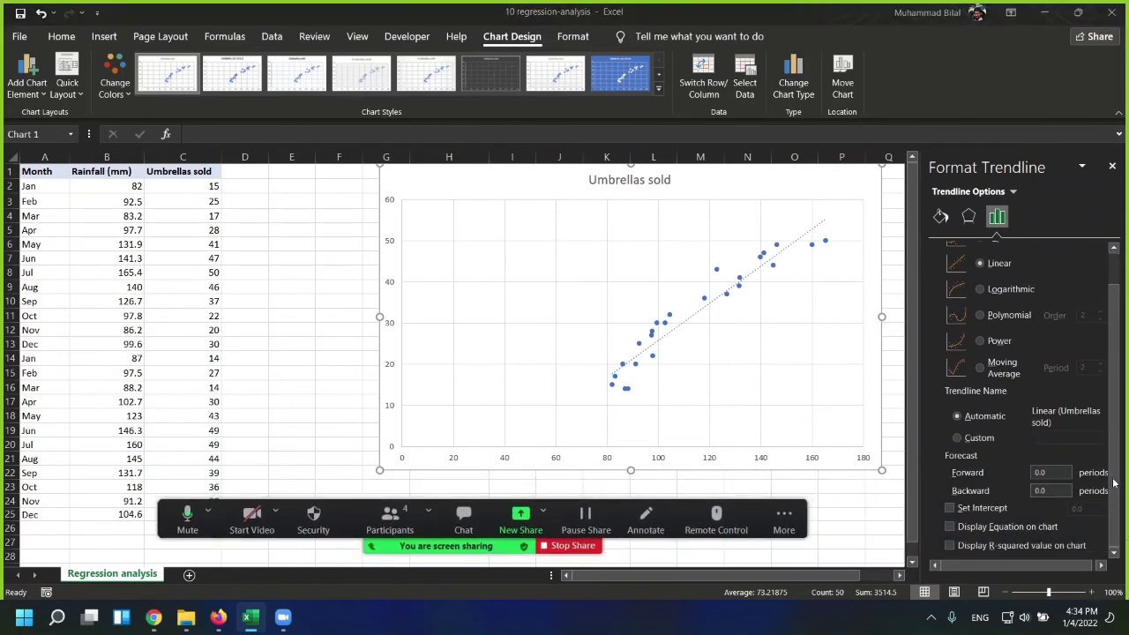
click(950, 546)
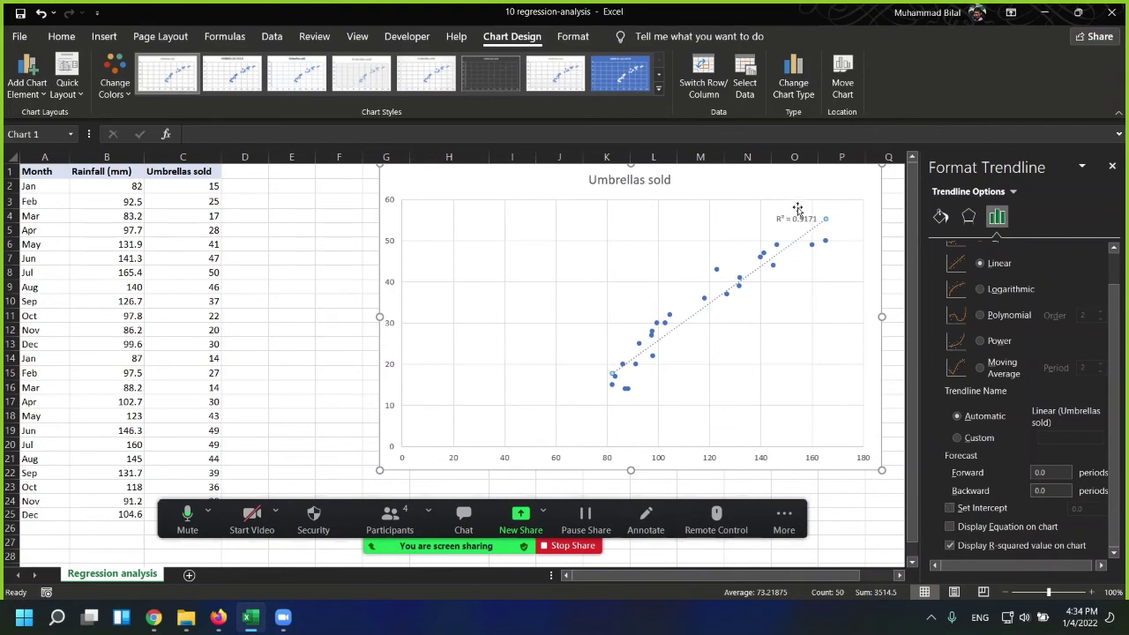
drag(807, 181, 766, 351)
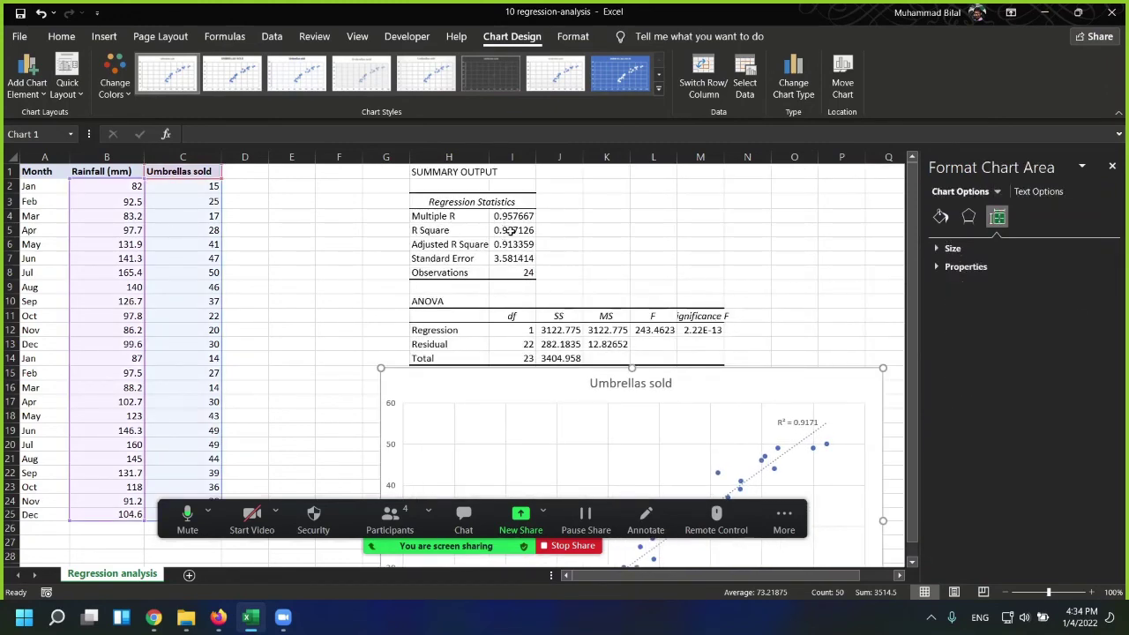
drag(869, 388, 874, 240)
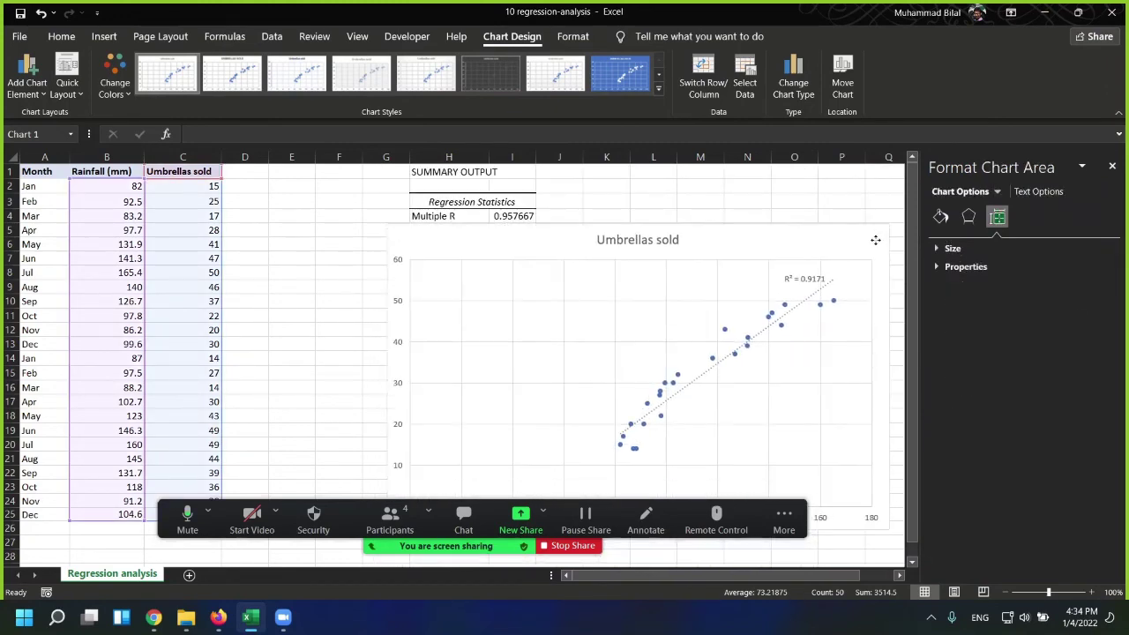
- Display the trendline equation on the chart and move the chart up to the first rows of the sheet
click(819, 293)
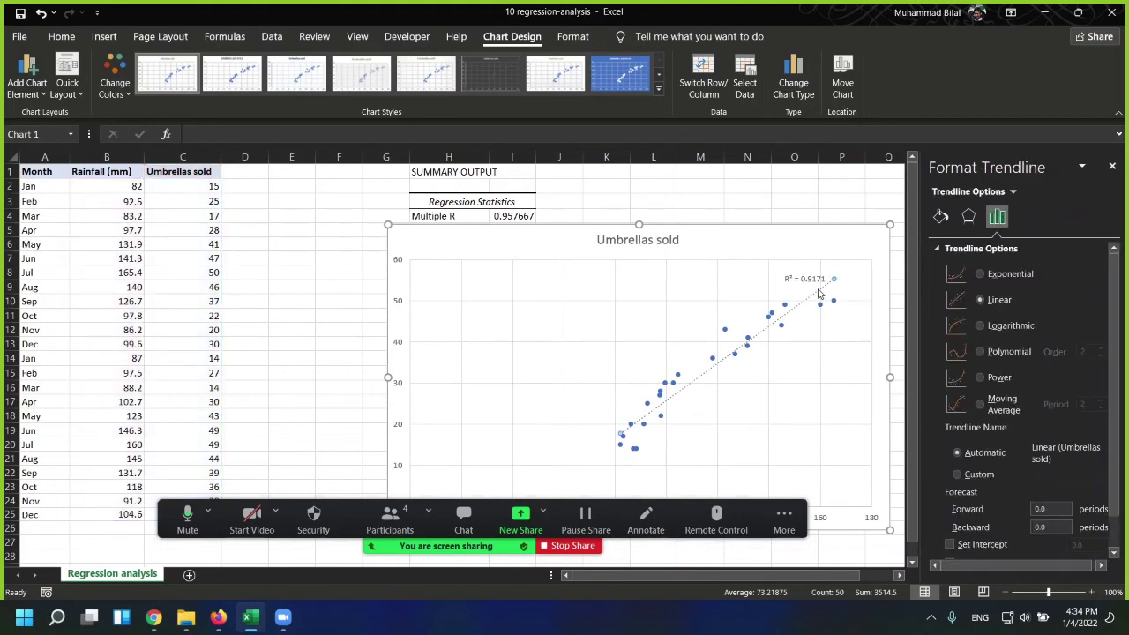
scroll(1102, 507, down, 2)
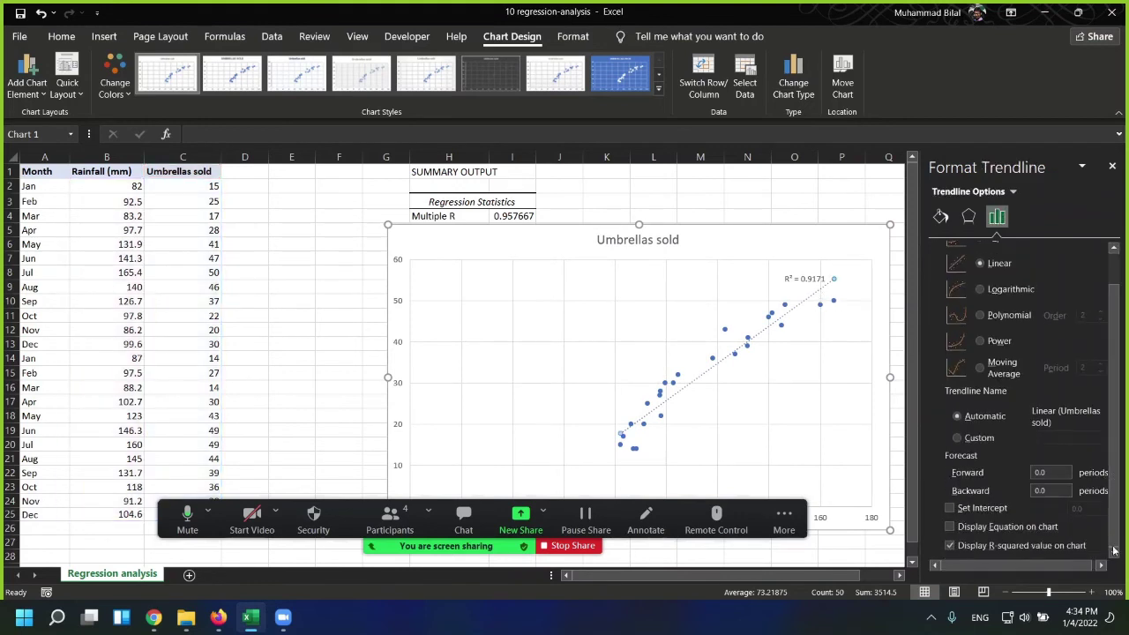
click(1002, 526)
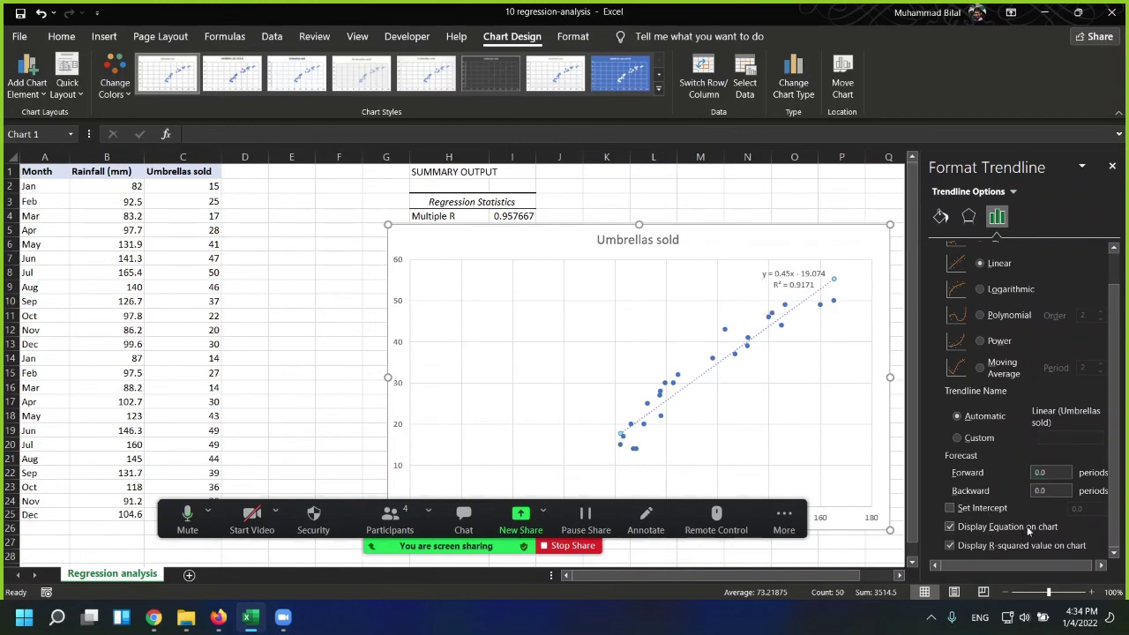
scroll(1113, 397, up, 2)
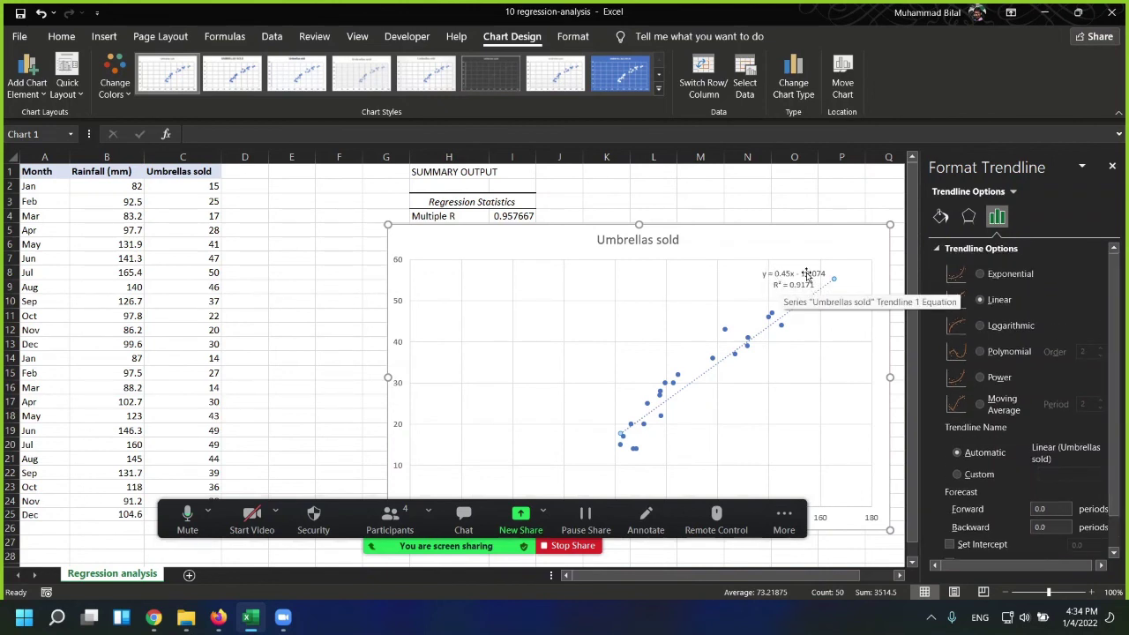
drag(767, 223, 759, 168)
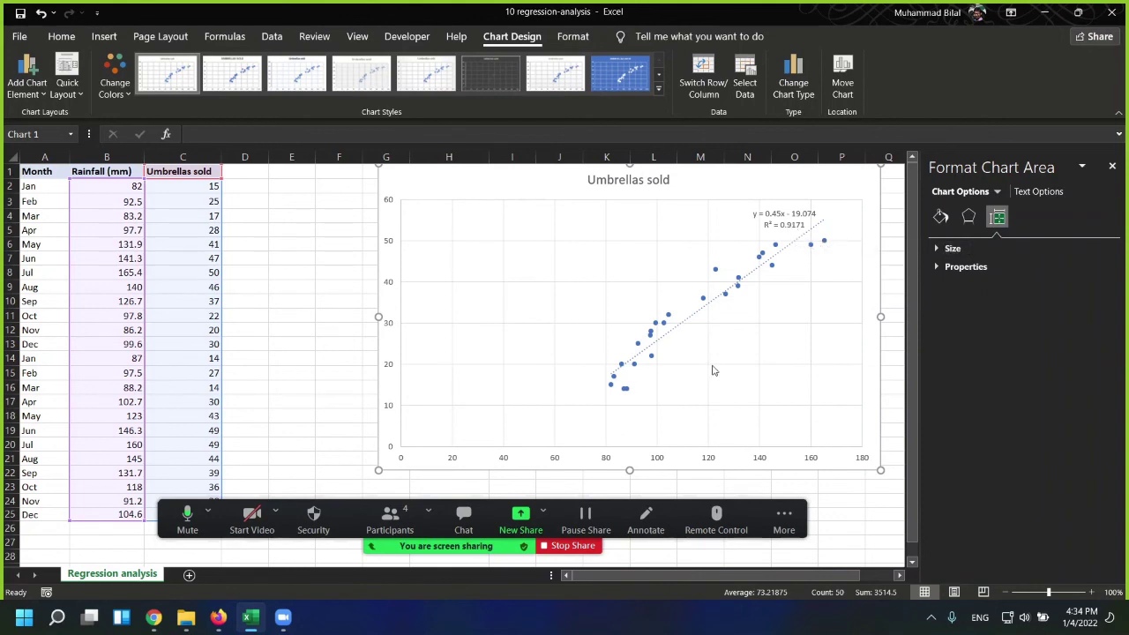
- Introduce outliers in the Umbrellas sold column by entering 1 in C11, 2 in C4 and 3 in C19
click(205, 314)
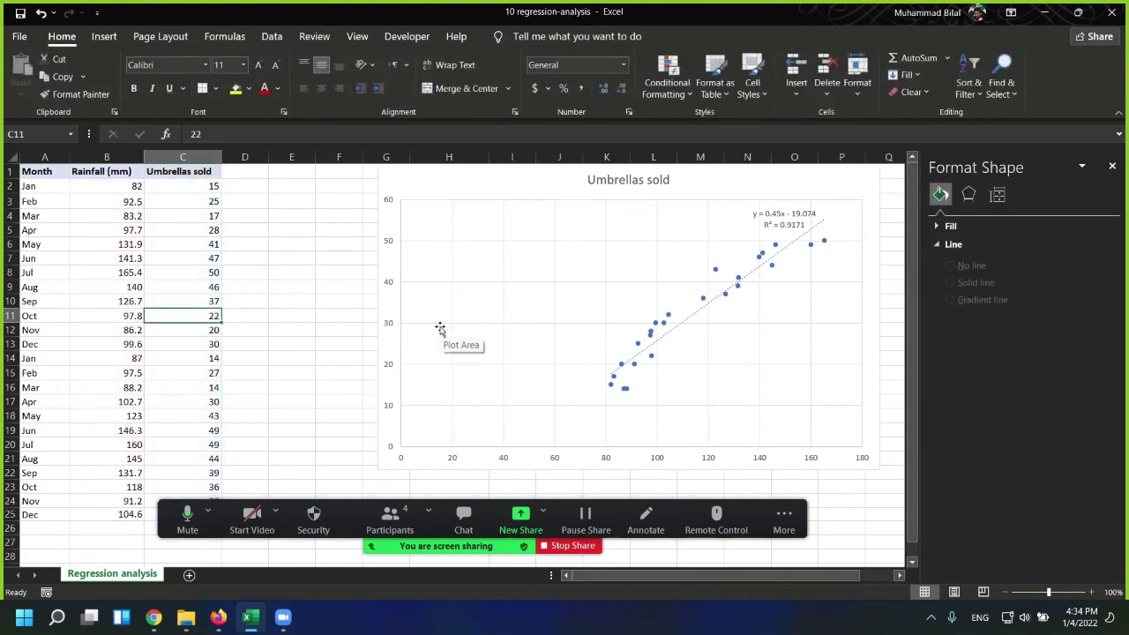
text(1)
key(Return)
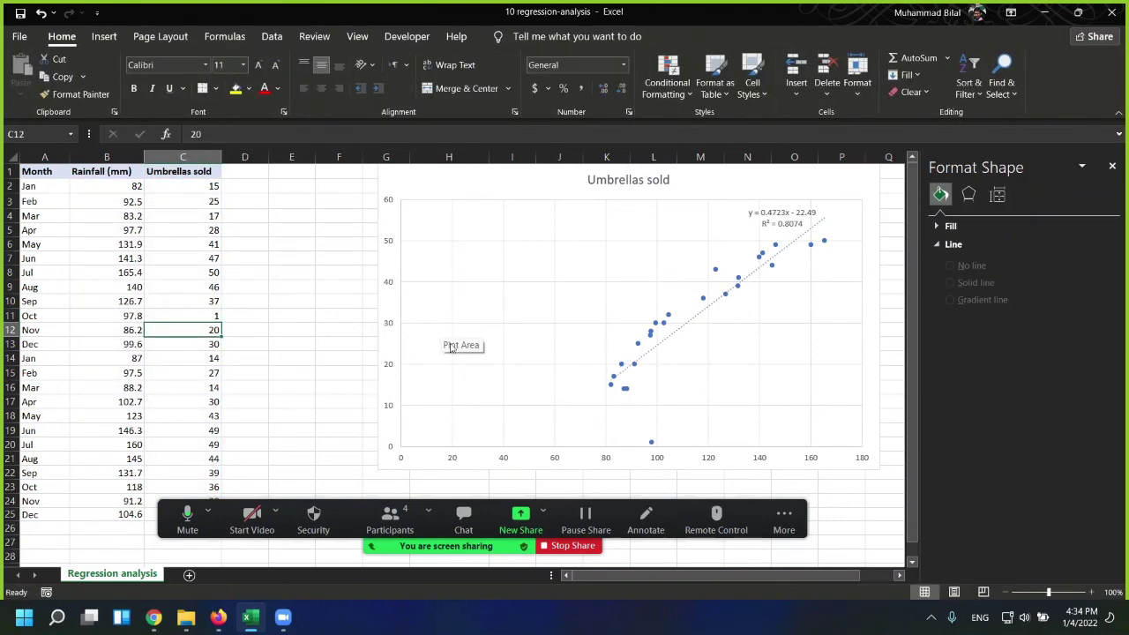
click(192, 217)
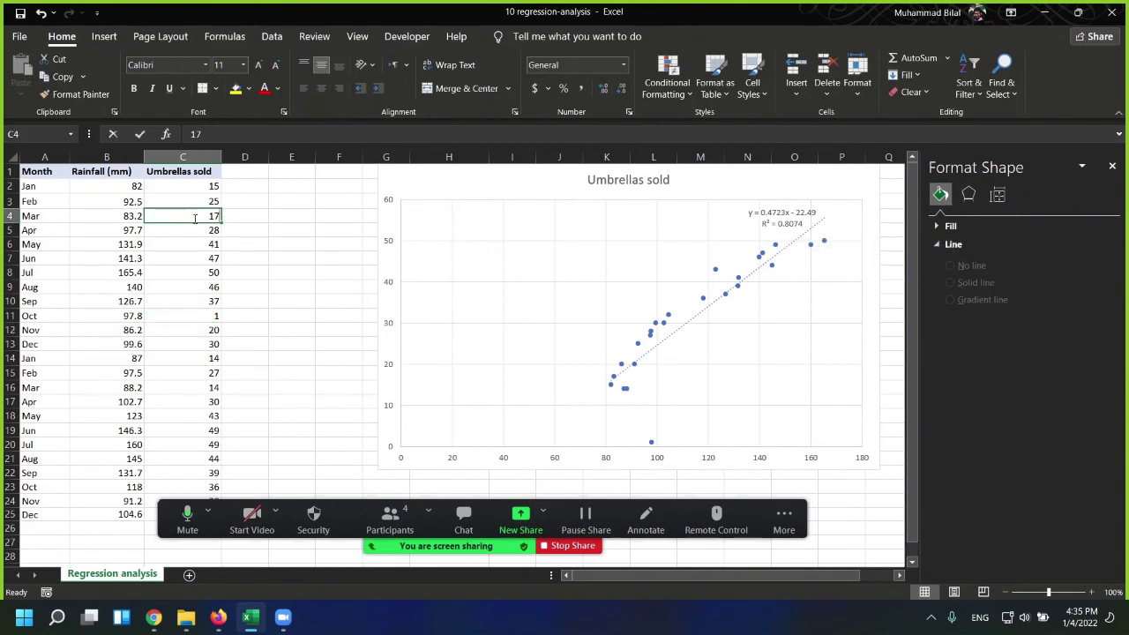
text(2)
key(Return)
click(193, 432)
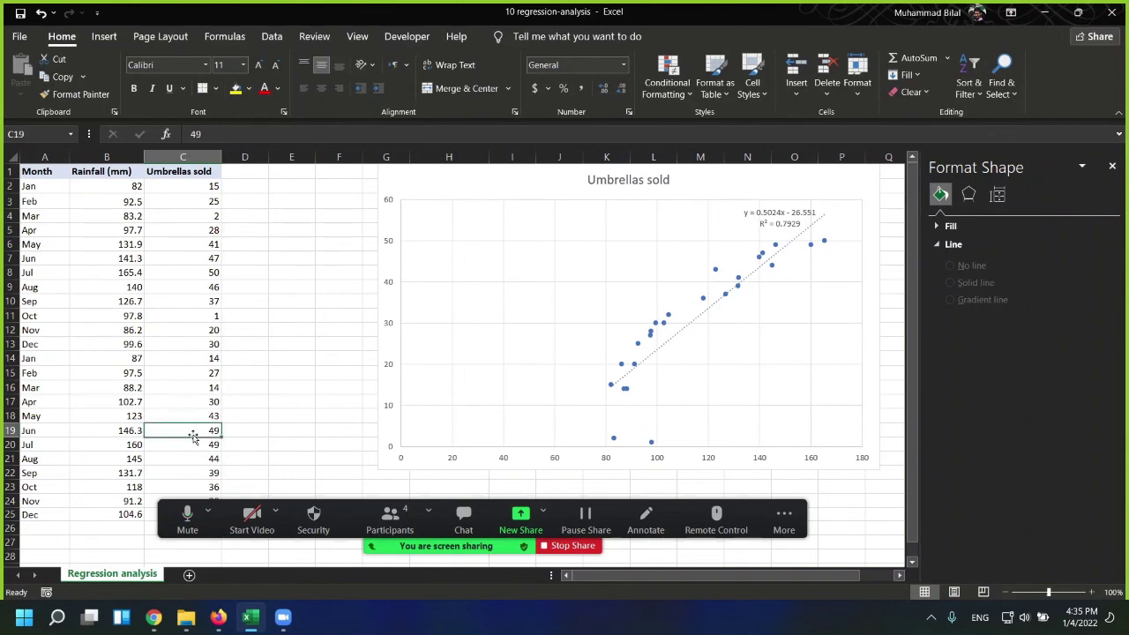
text(3)
key(Return)
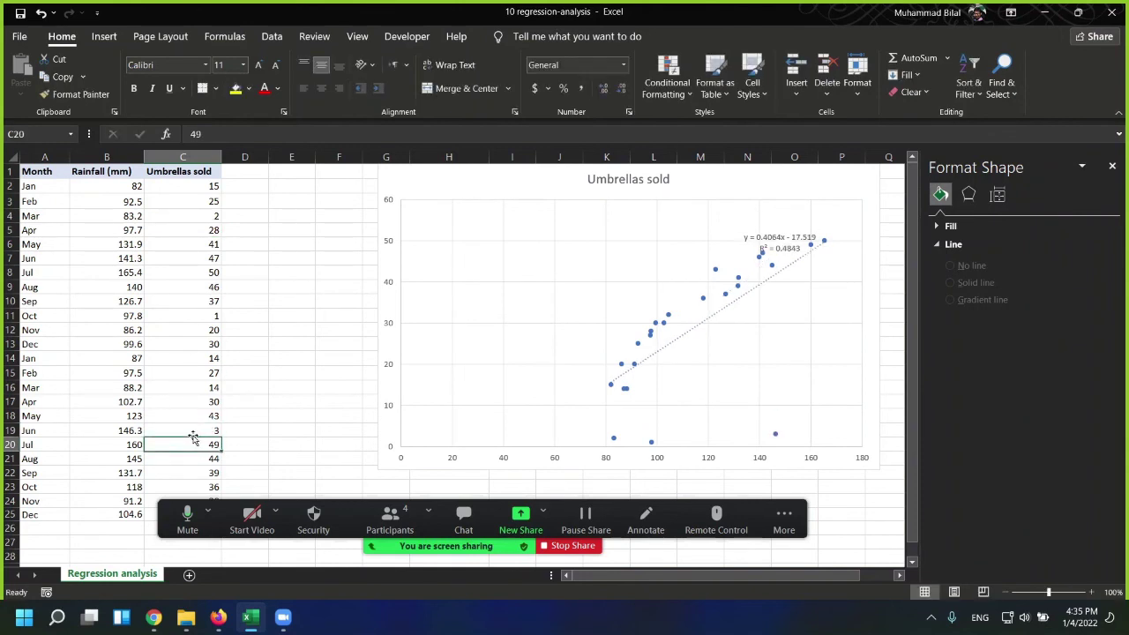